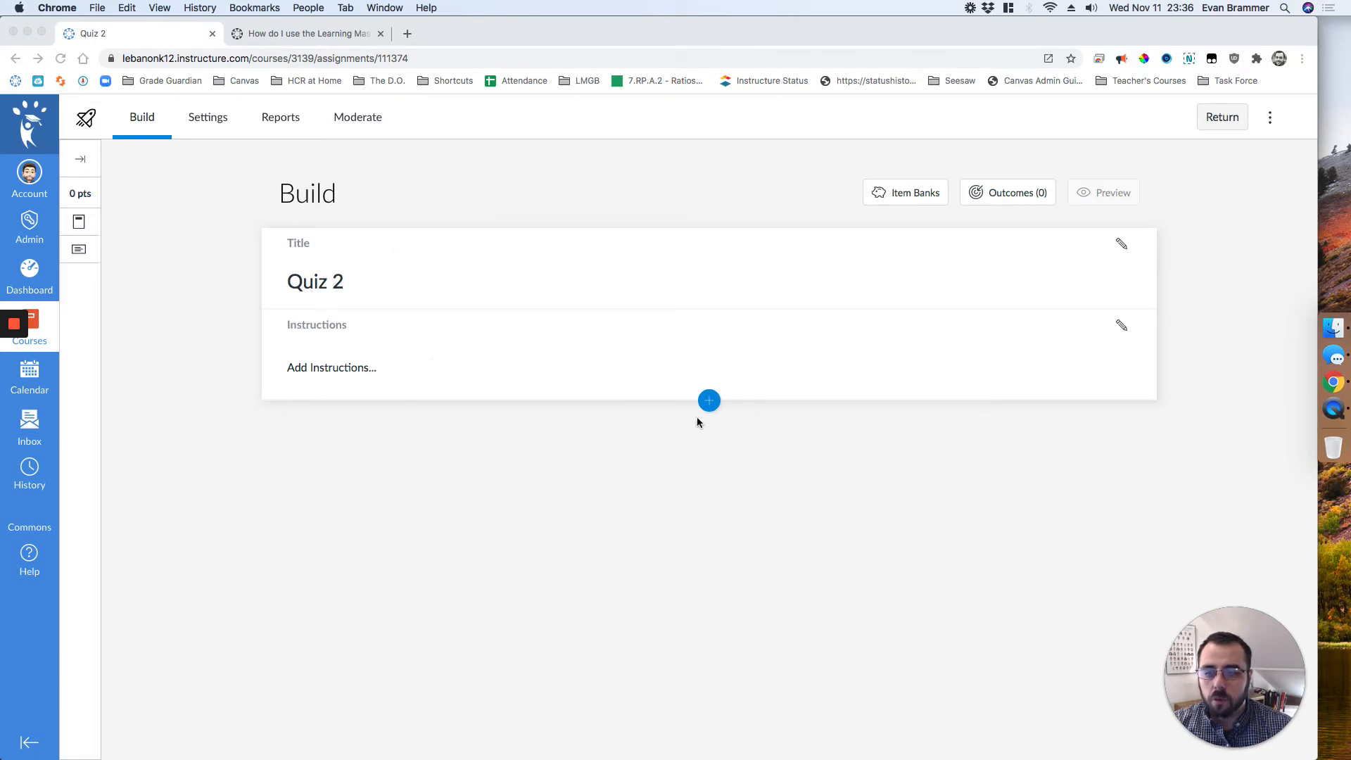
Step: Insert a multiple-choice question into Quiz 2
{"action": "left_click", "coordinate": [707, 399]}
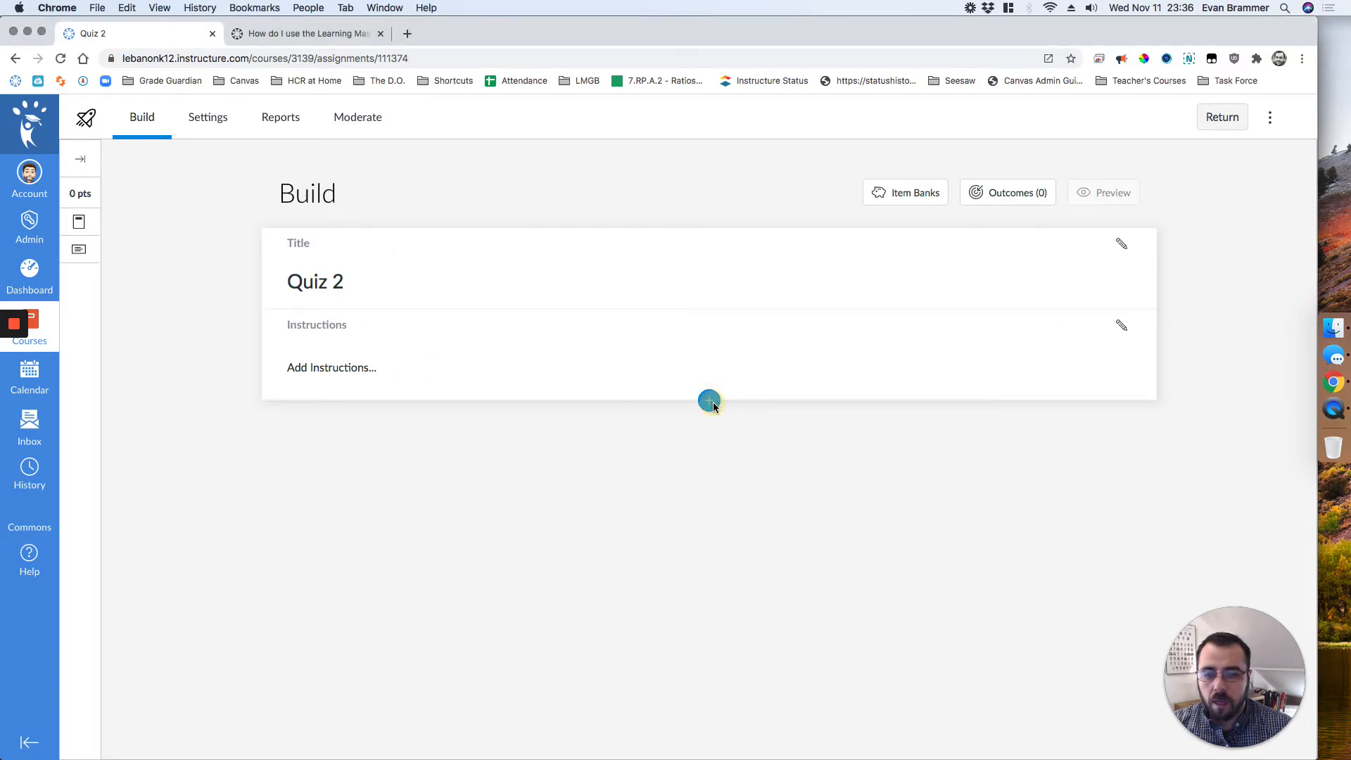
{"action": "left_click", "coordinate": [709, 401]}
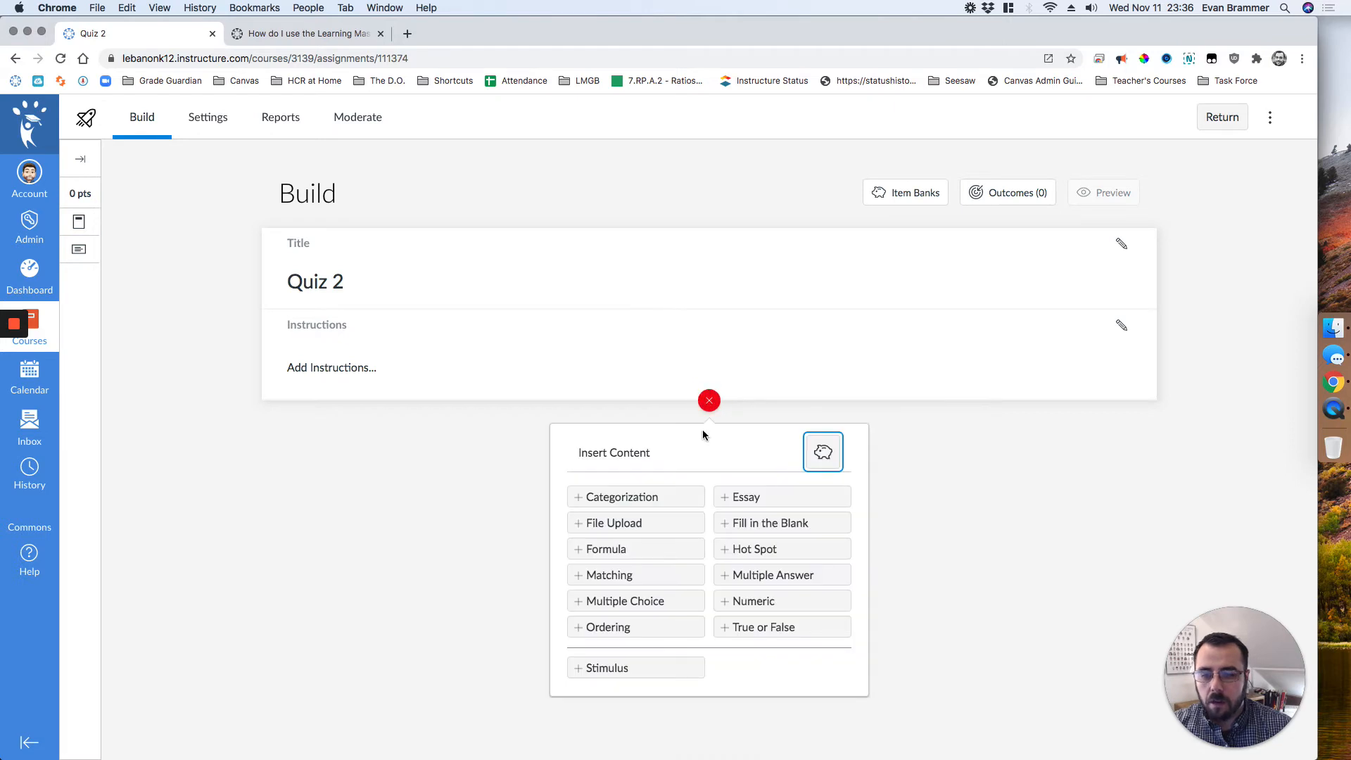
{"action": "left_click", "coordinate": [639, 600]}
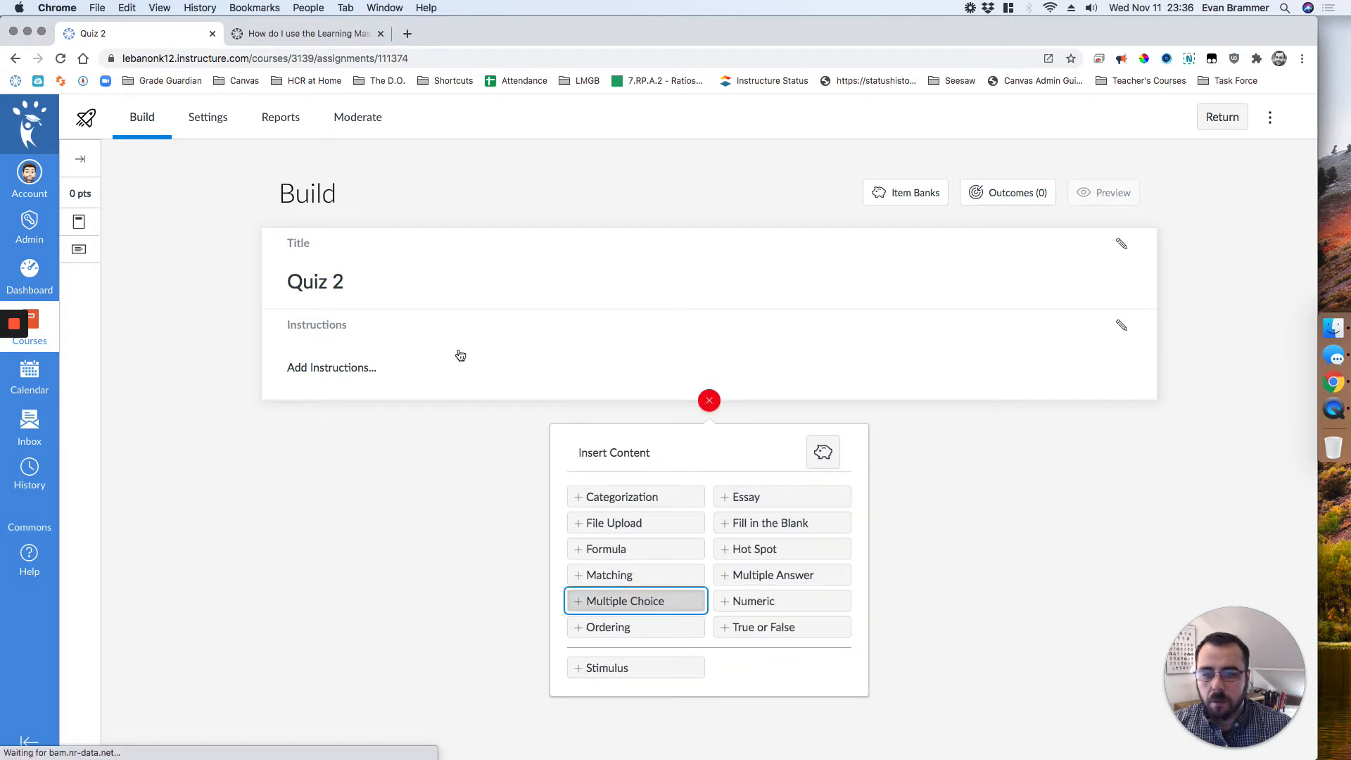
Step: Examine the outcome alignment areas for the whole quiz and for the multiple-choice question
{"action": "left_click", "coordinate": [1004, 191]}
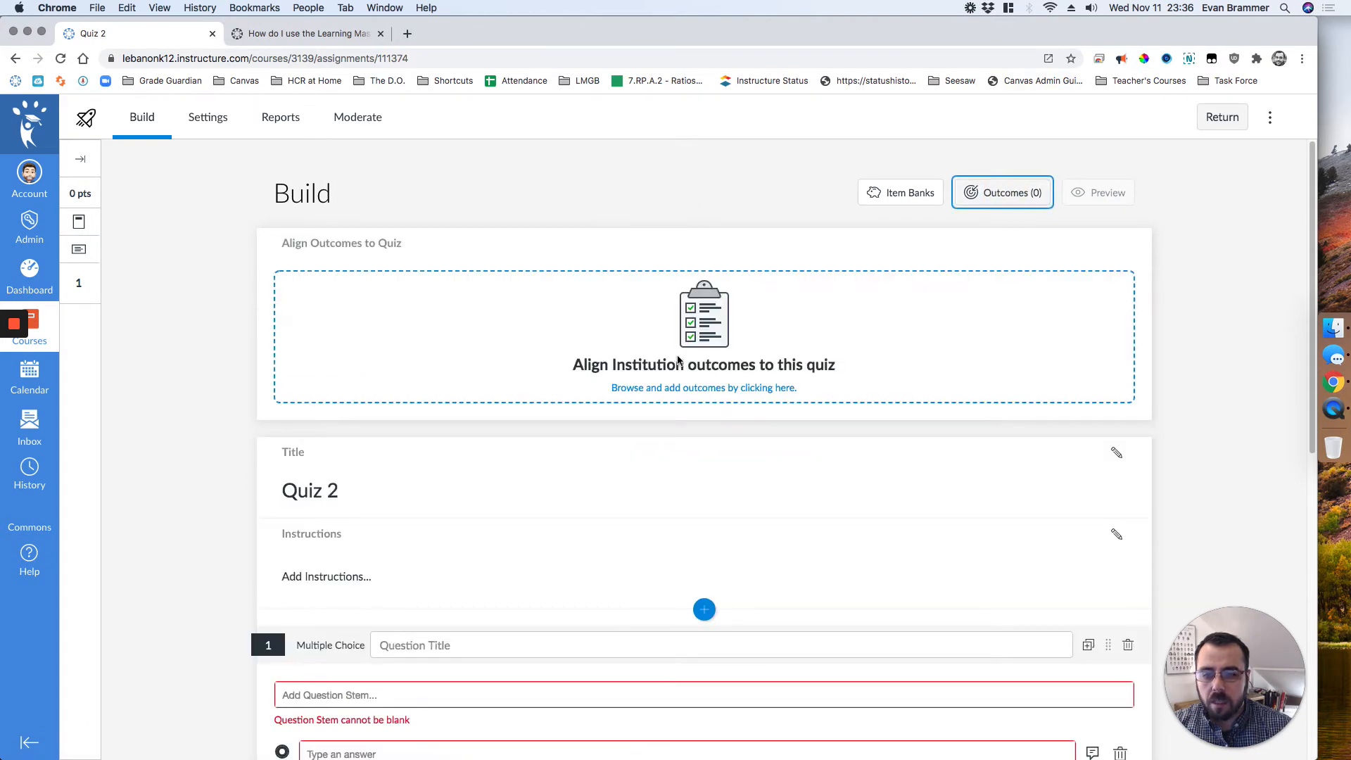
{"action": "scroll", "coordinate": [341, 631], "scroll_direction": "down", "scroll_amount": 8}
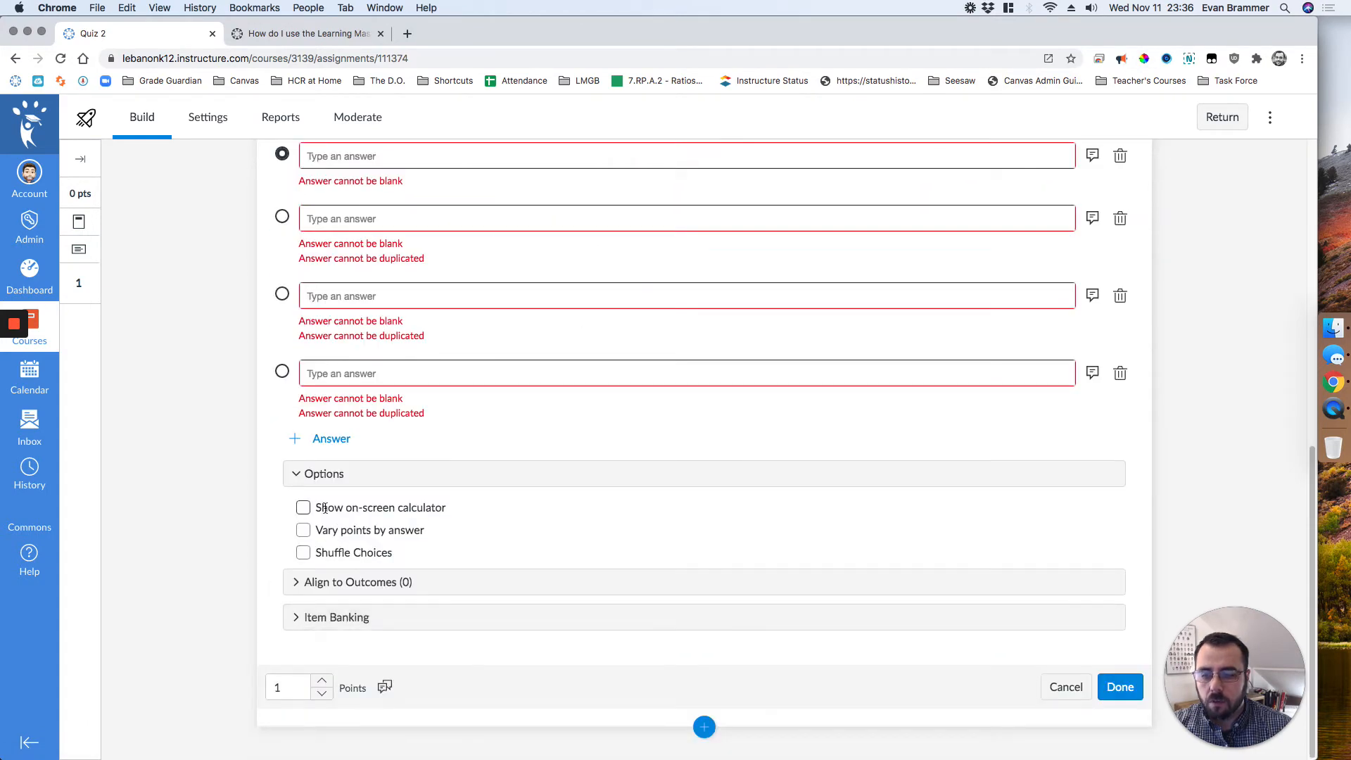
{"action": "left_click", "coordinate": [298, 619]}
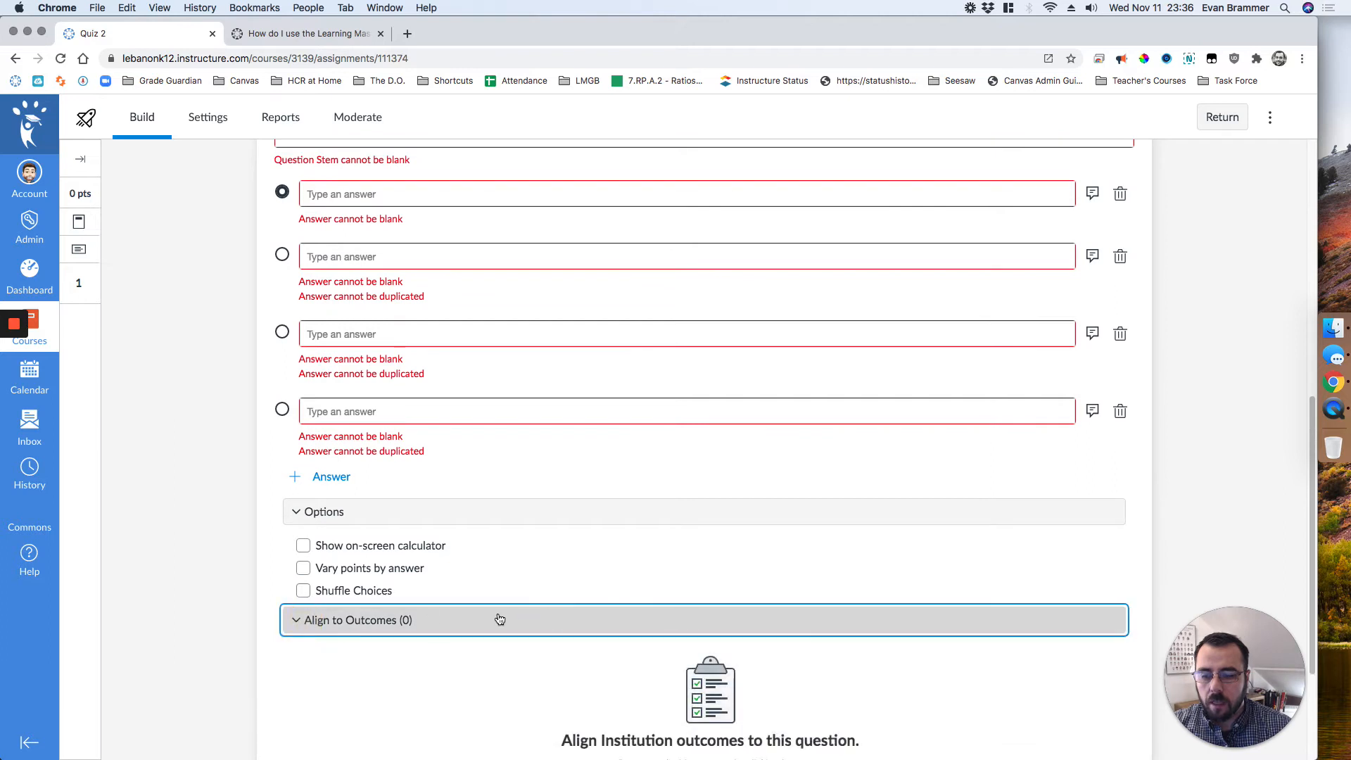
{"action": "scroll", "coordinate": [499, 618], "scroll_direction": "down", "scroll_amount": 3}
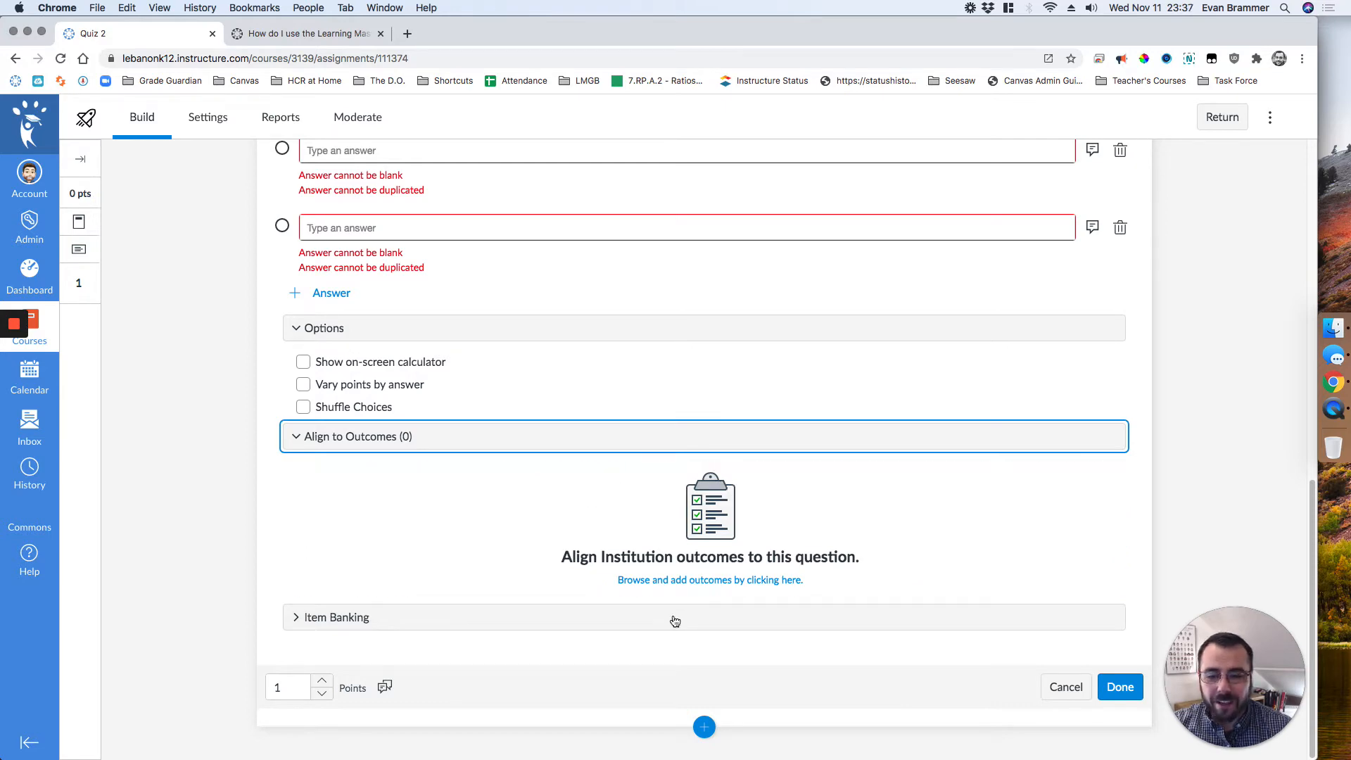
{"action": "scroll", "coordinate": [1128, 638], "scroll_direction": "up", "scroll_amount": 5}
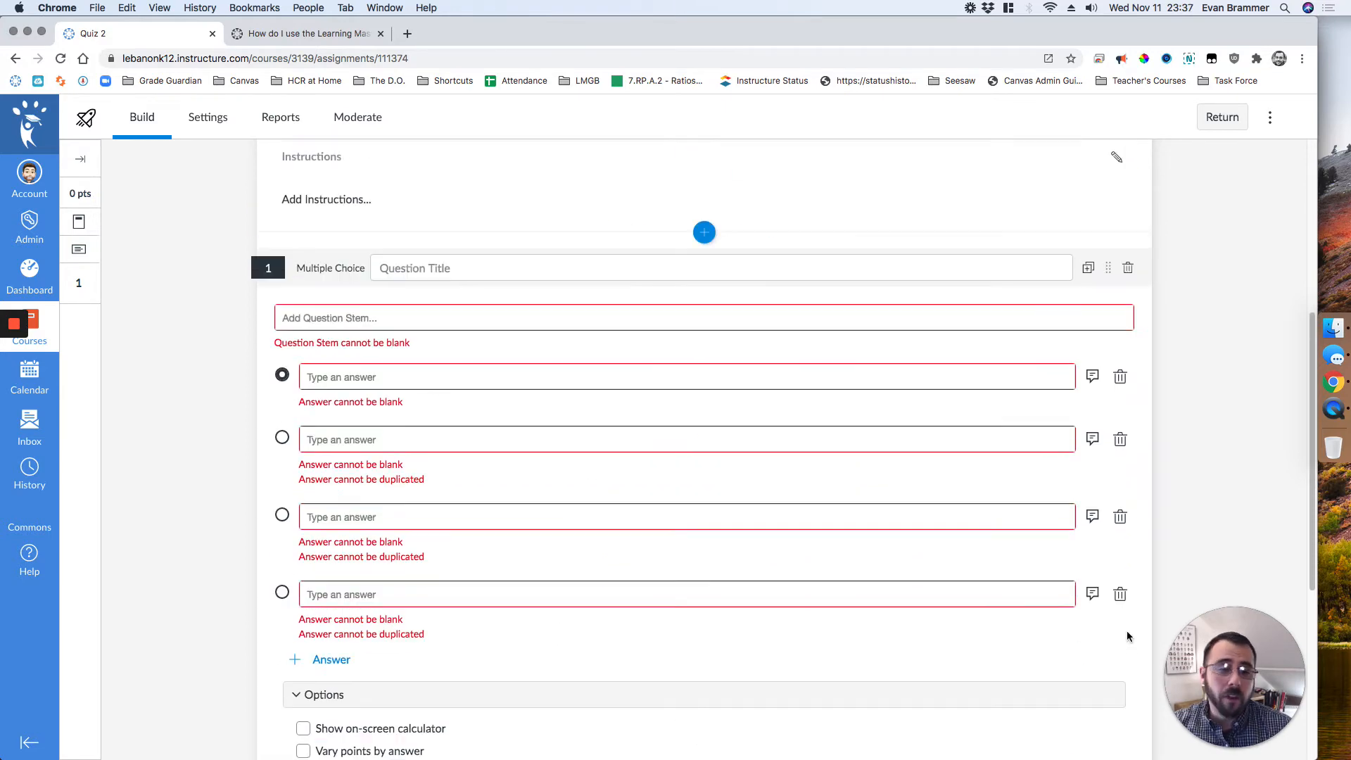
{"action": "scroll", "coordinate": [1126, 636], "scroll_direction": "up", "scroll_amount": 3}
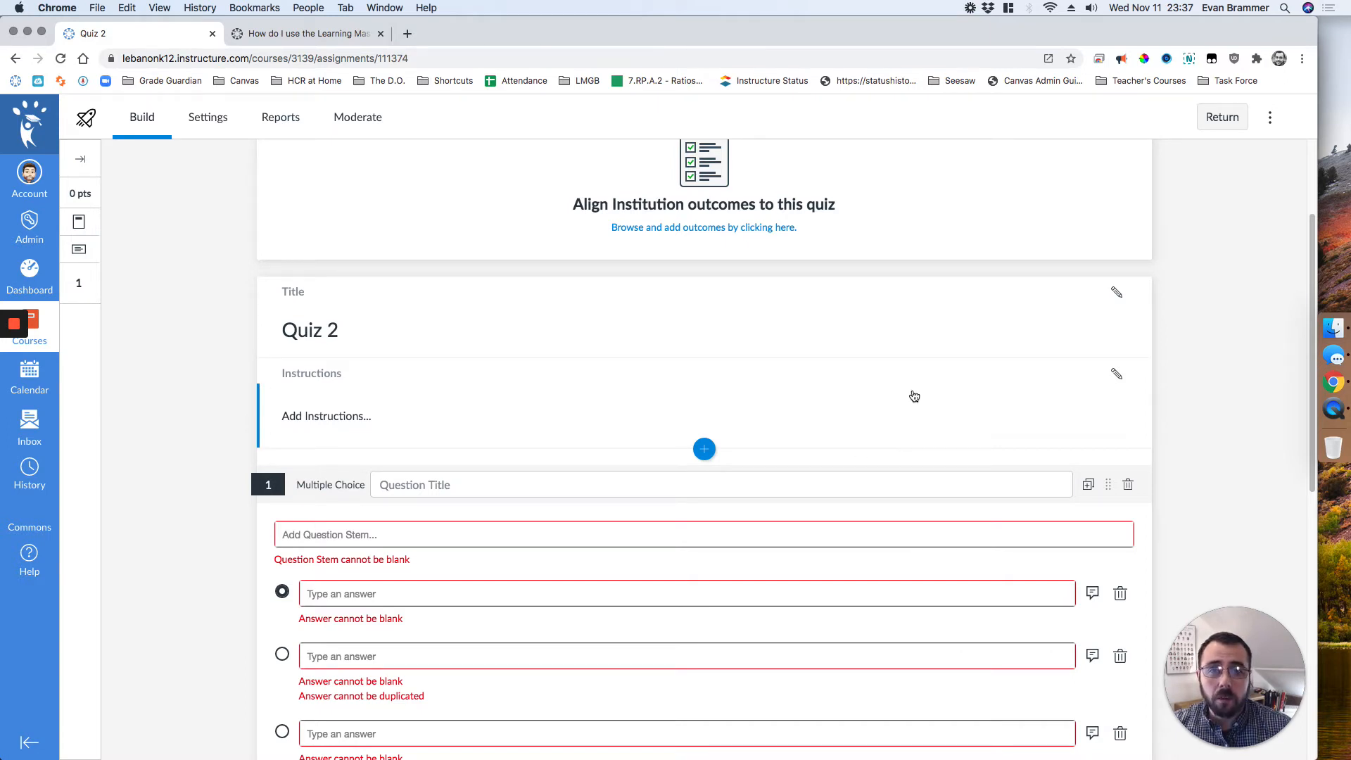
Step: View the Outcomes Analysis report for Quiz 2
{"action": "left_click", "coordinate": [368, 123]}
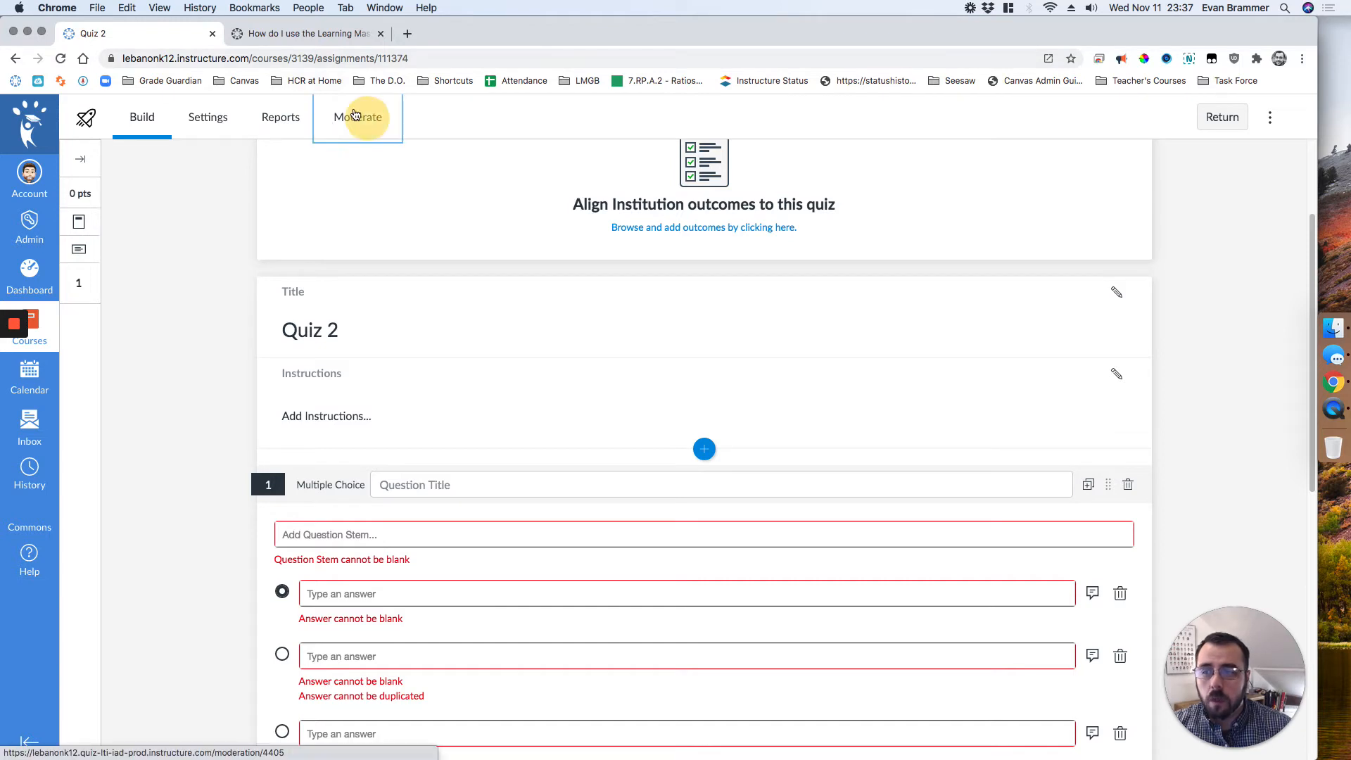
{"action": "left_click", "coordinate": [279, 115]}
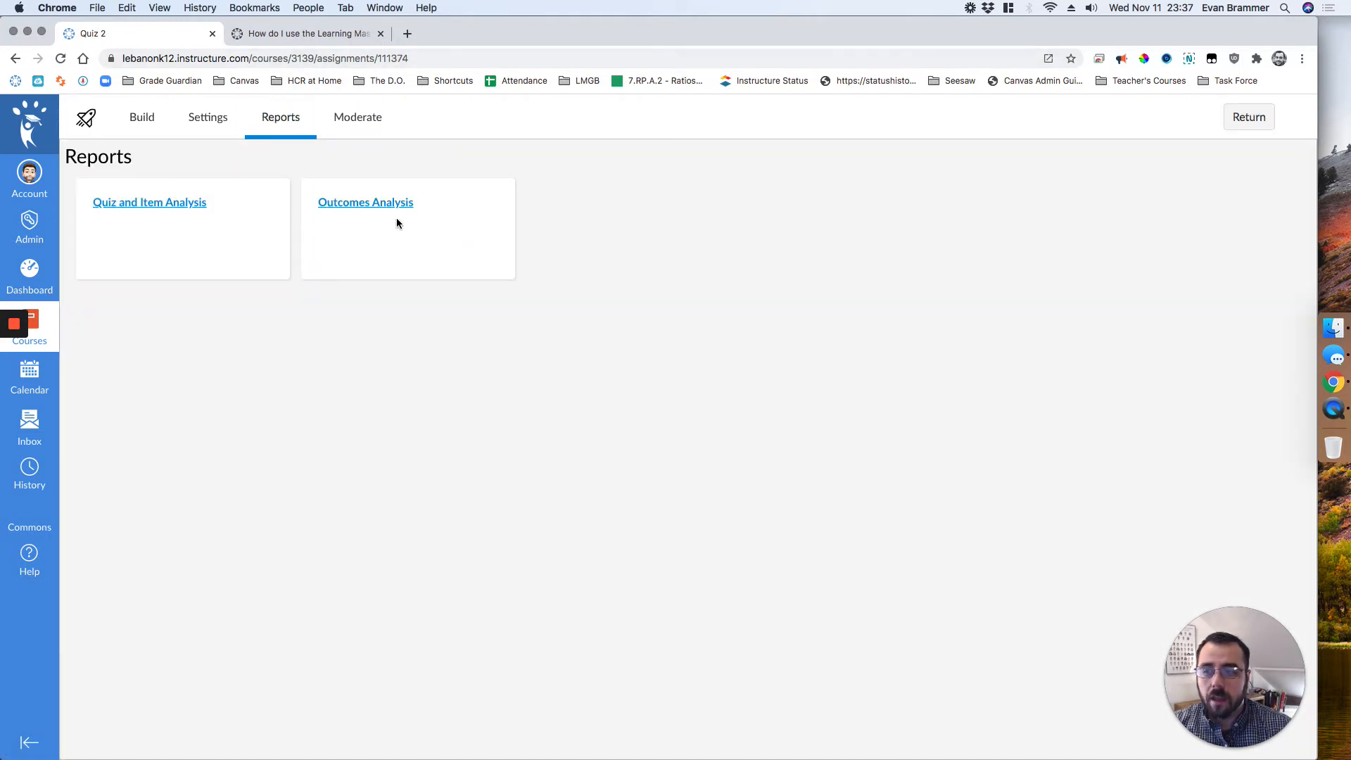
{"action": "left_click", "coordinate": [369, 203]}
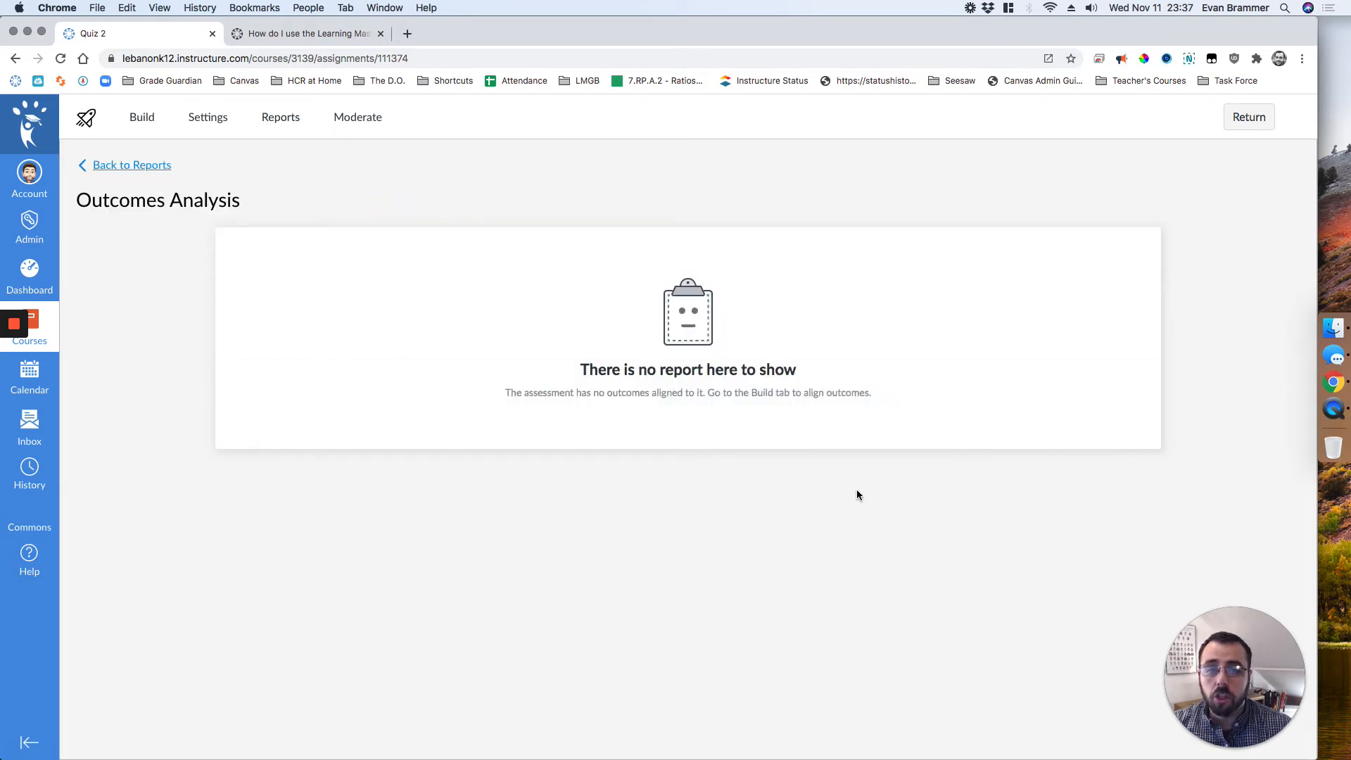
Step: Return to the course's quiz list, open Quiz 2 for editing and go through its assignment settings down to the Rubric section
{"action": "left_click", "coordinate": [1253, 119]}
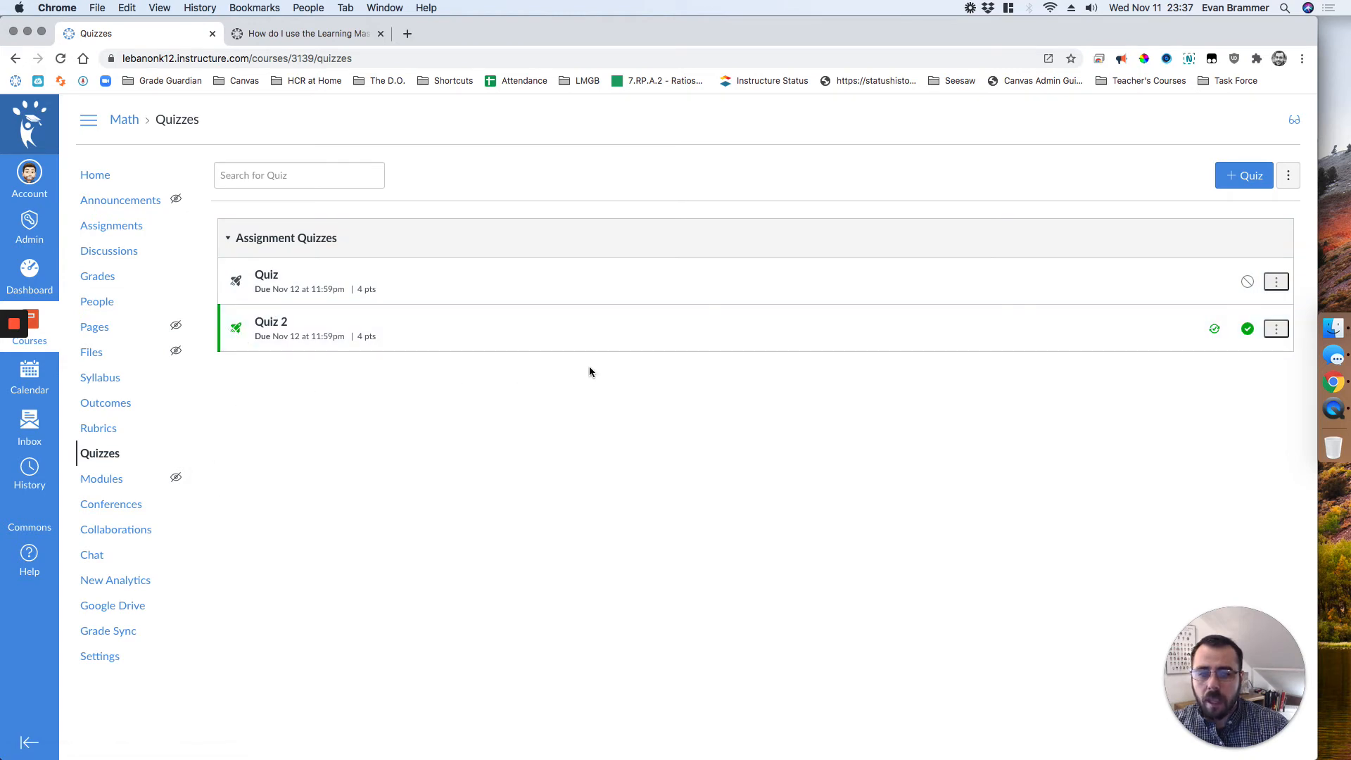
{"action": "left_click", "coordinate": [1277, 328]}
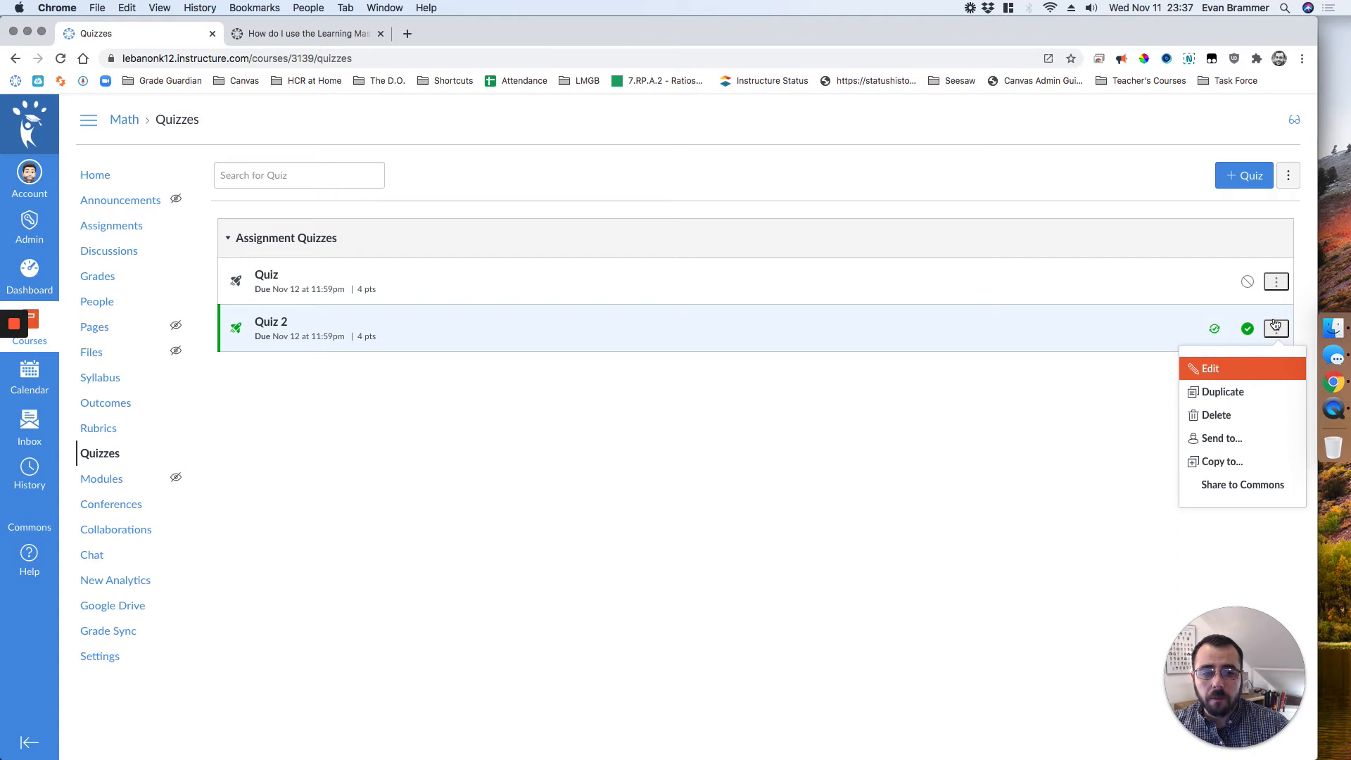
{"action": "left_click", "coordinate": [1194, 371]}
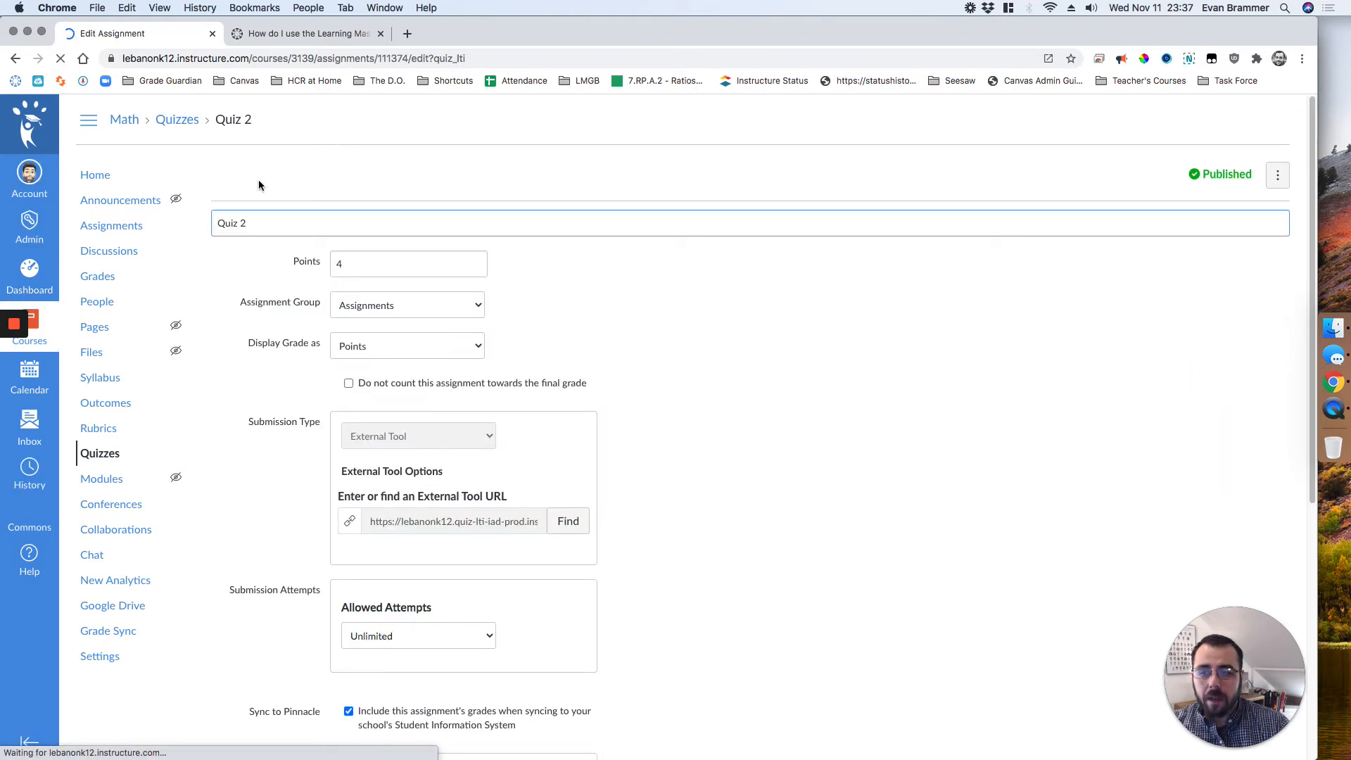
{"action": "left_click_drag", "start_coordinate": [1313, 124], "coordinate": [1313, 193]}
{"action": "double_click", "coordinate": [338, 145]}
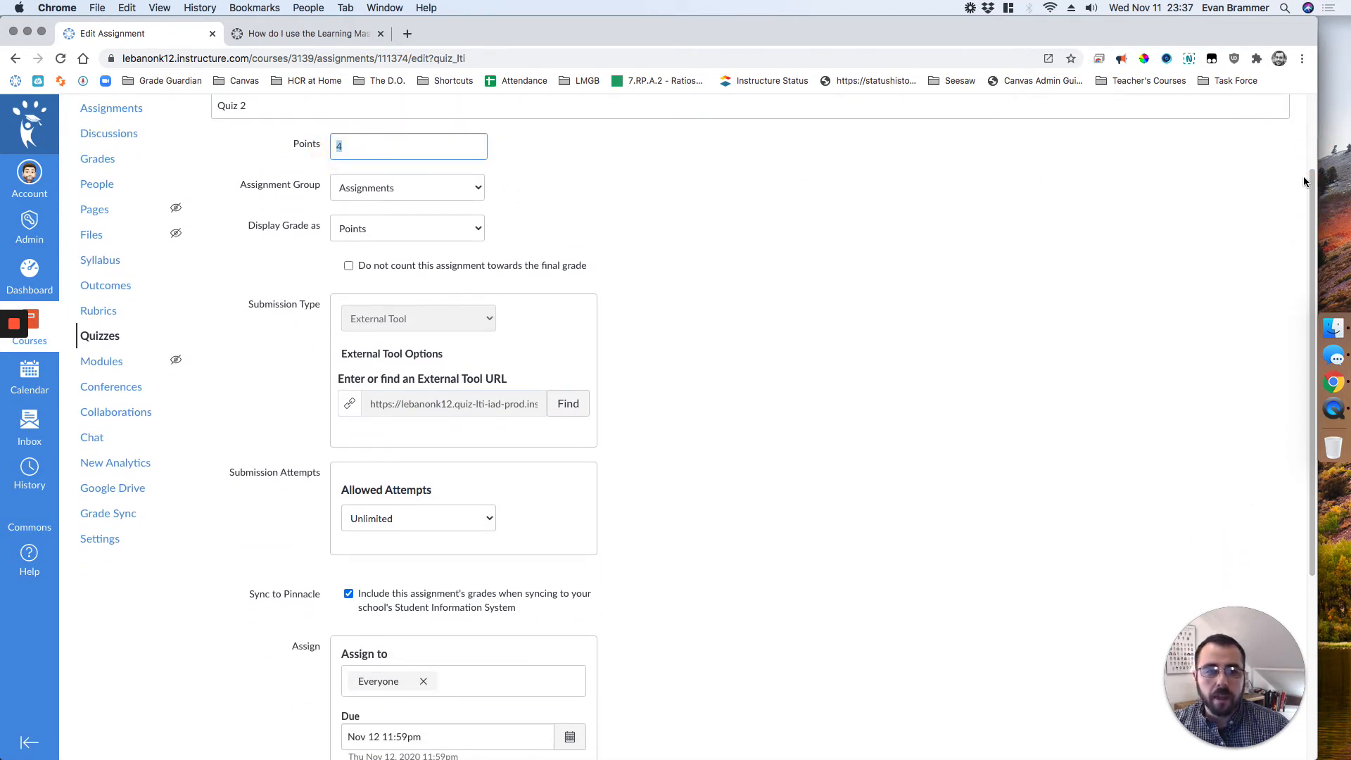
{"action": "left_click_drag", "start_coordinate": [1313, 190], "coordinate": [1258, 500]}
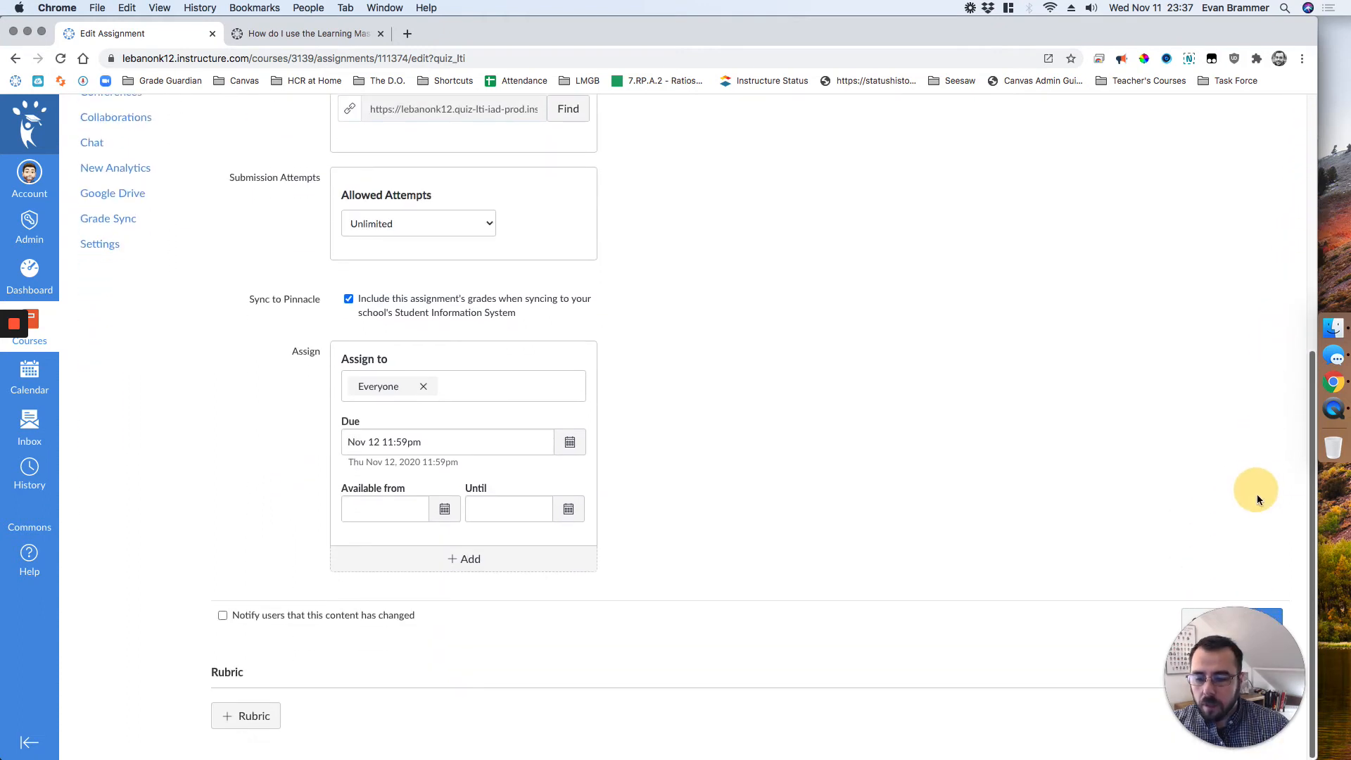
Step: Add a rubric to Quiz 2, replacing its default criterion with the Reading Information outcome 3.RI.5
{"action": "left_click", "coordinate": [264, 707]}
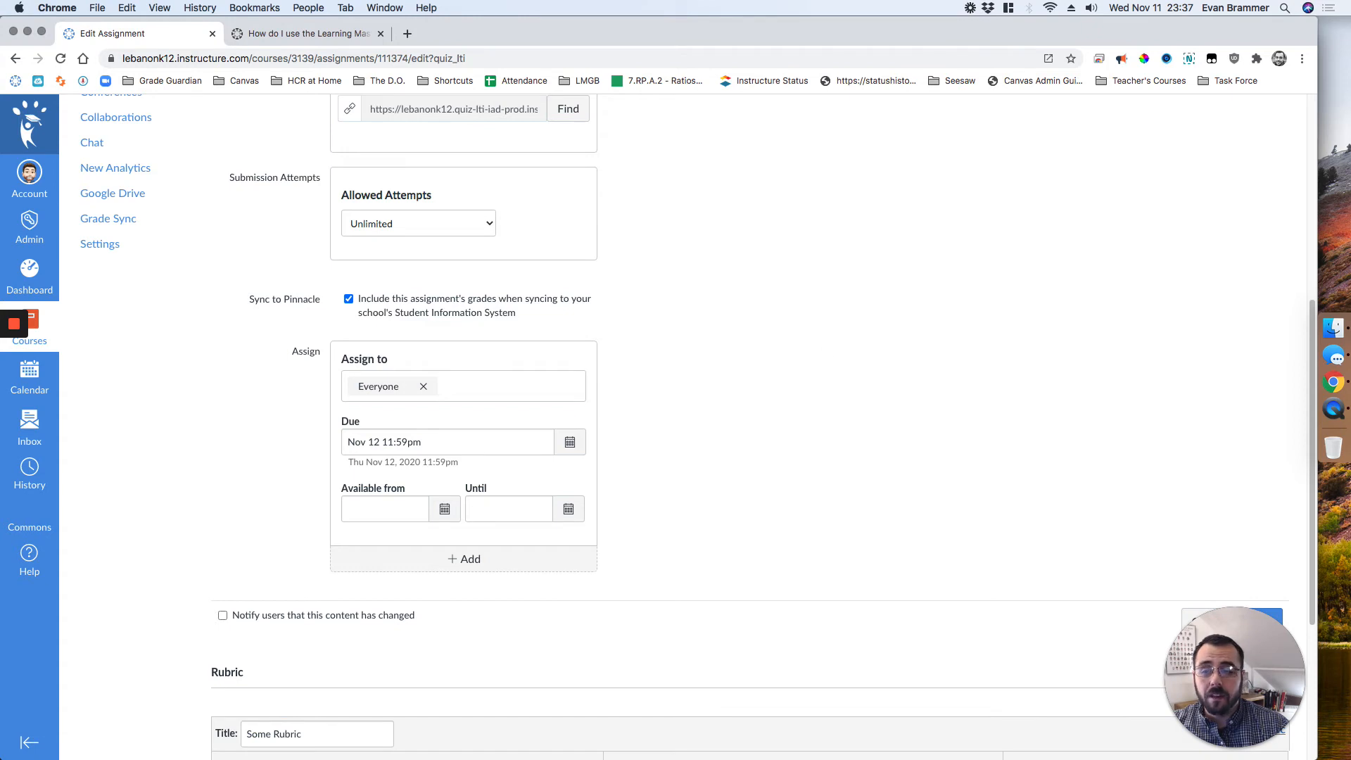
{"action": "scroll", "coordinate": [875, 536], "scroll_direction": "down", "scroll_amount": 4}
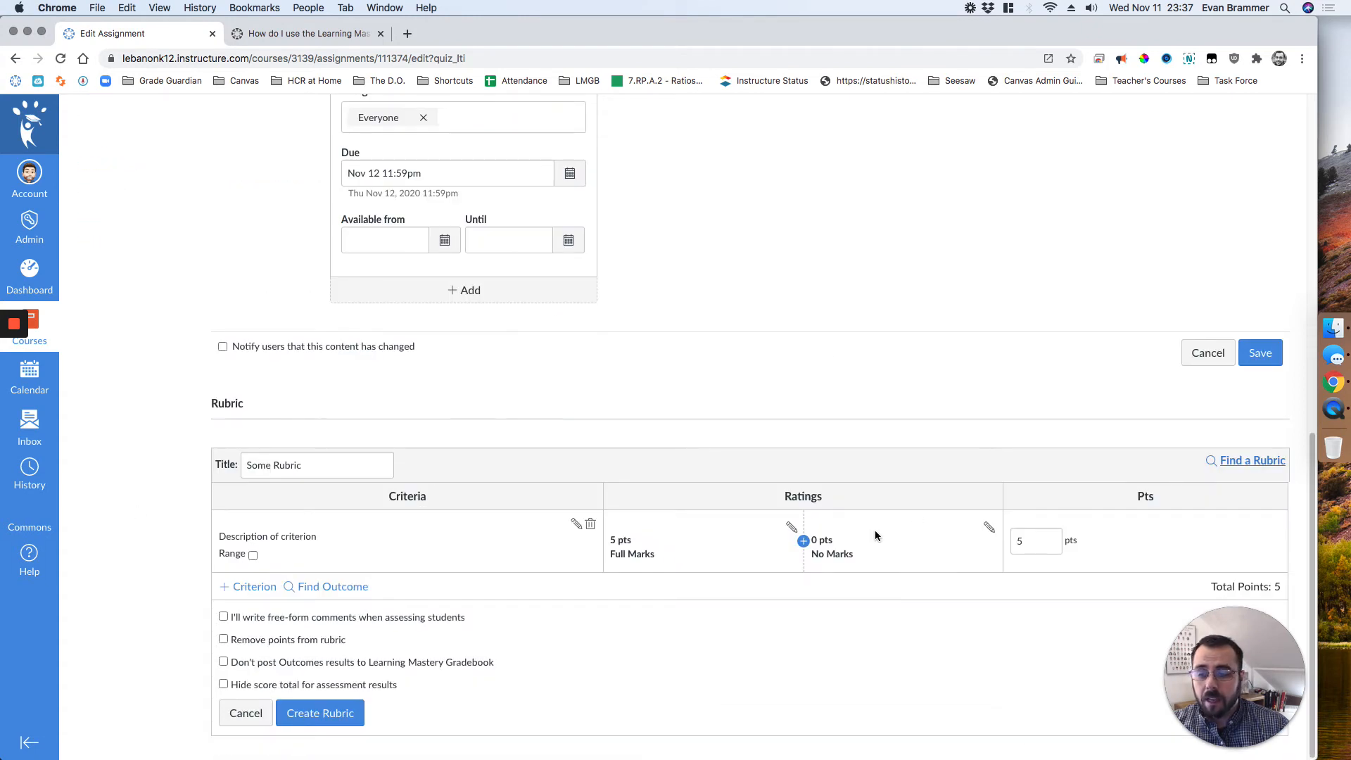
{"action": "left_click", "coordinate": [590, 524]}
{"action": "left_click", "coordinate": [318, 584]}
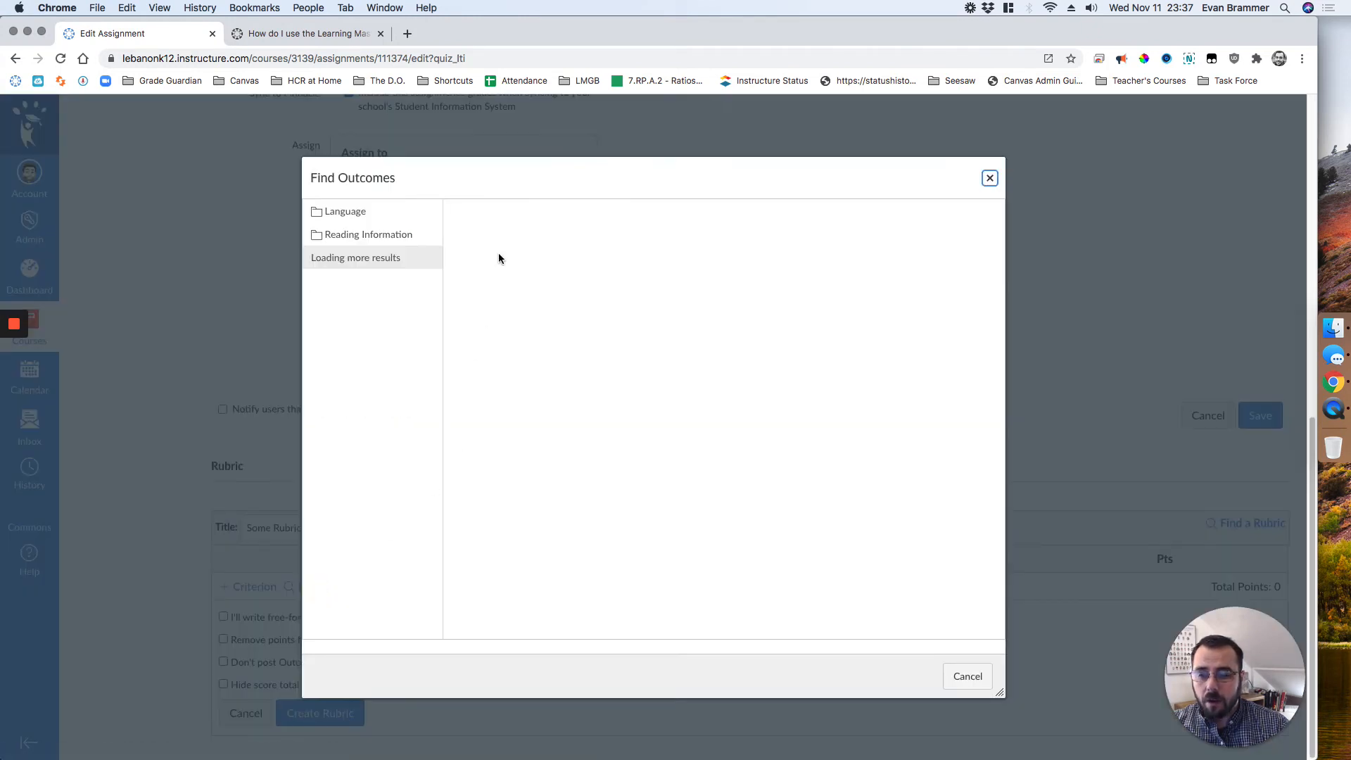
{"action": "left_click", "coordinate": [360, 235]}
{"action": "left_click", "coordinate": [524, 211]}
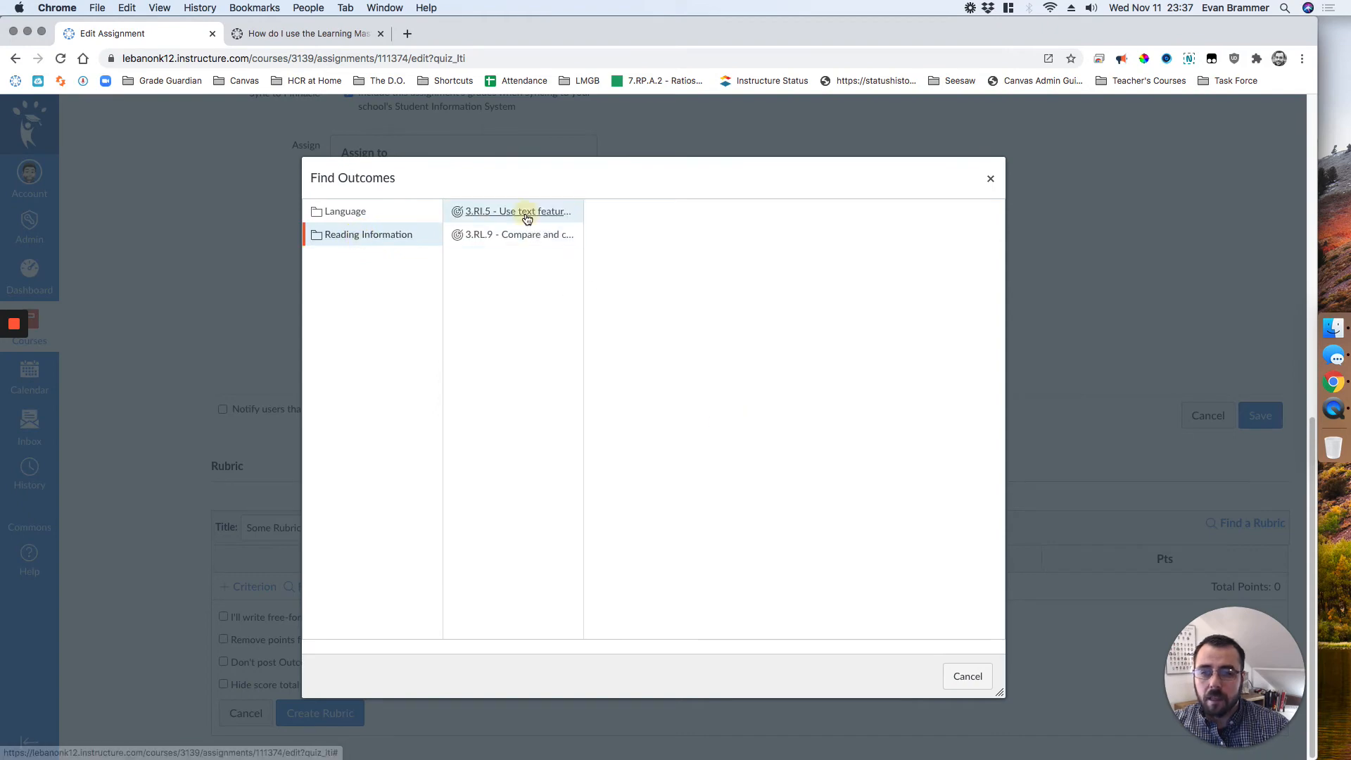
{"action": "left_click", "coordinate": [978, 683]}
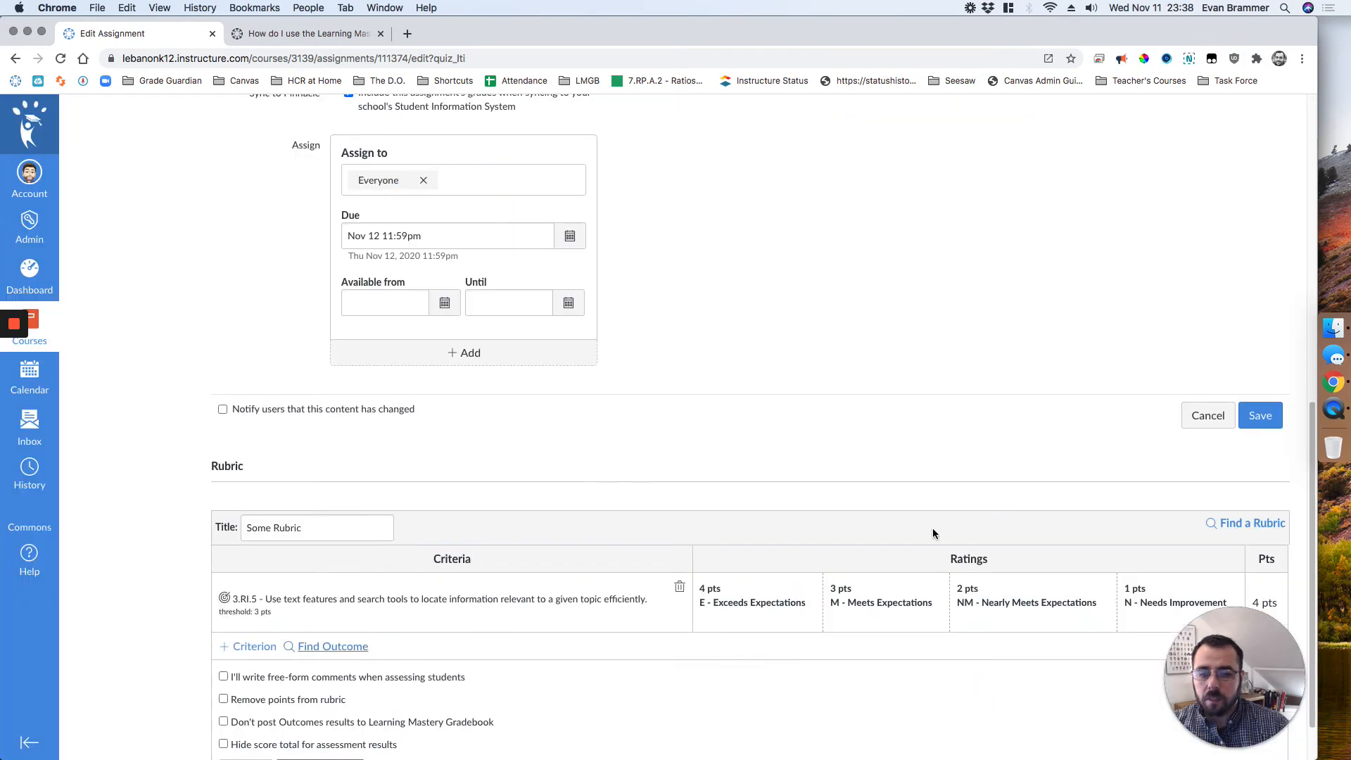
Step: Create the rubric with its default title and options, and save Quiz 2's assignment settings
{"action": "scroll", "coordinate": [932, 528], "scroll_direction": "down", "scroll_amount": 2}
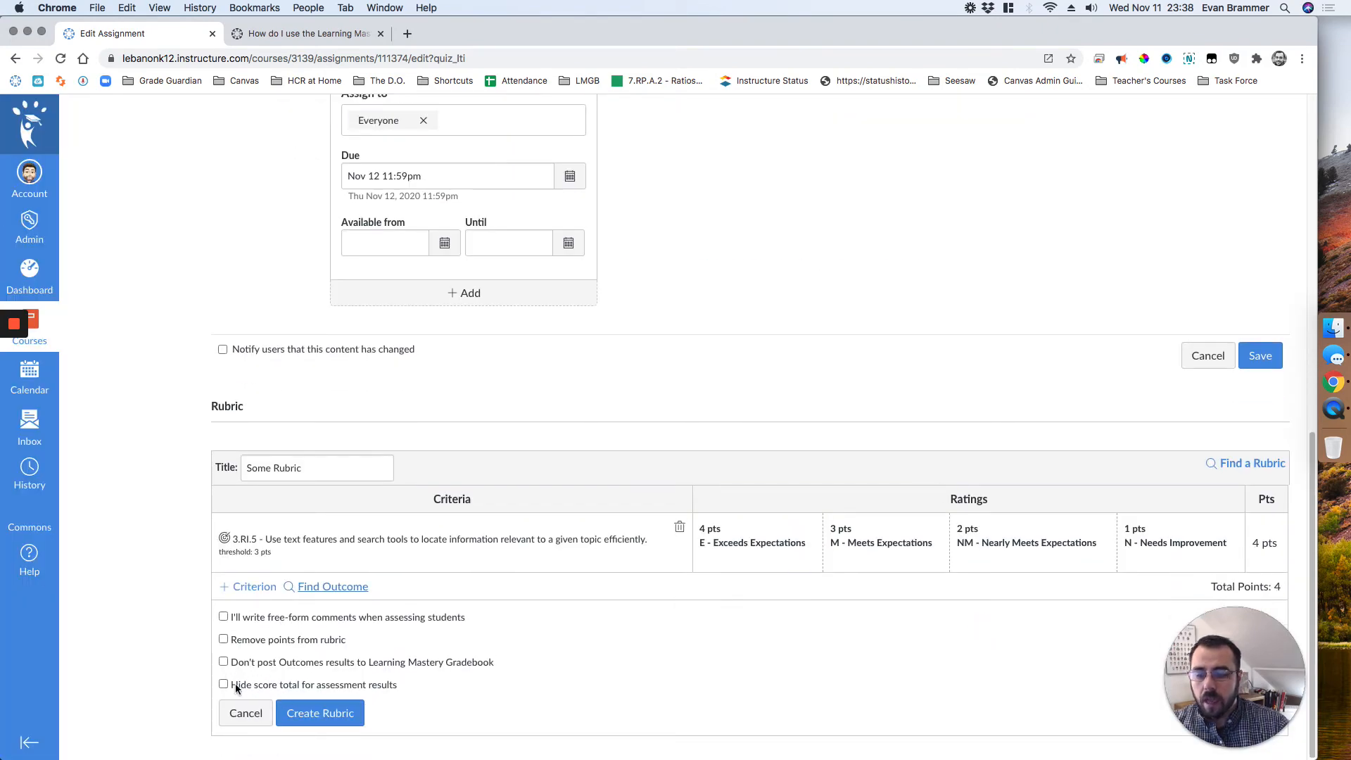
{"action": "left_click", "coordinate": [337, 722]}
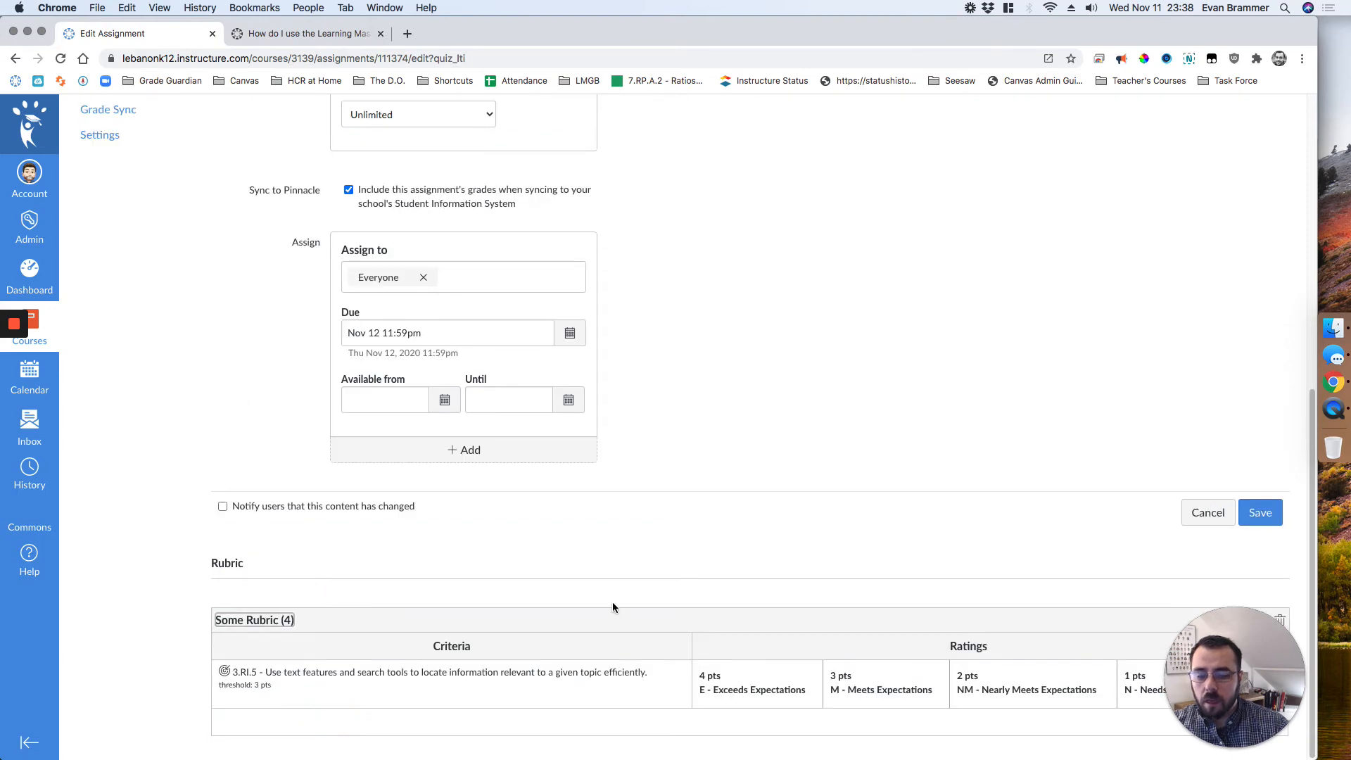
{"action": "scroll", "coordinate": [612, 601], "scroll_direction": "up", "scroll_amount": 8}
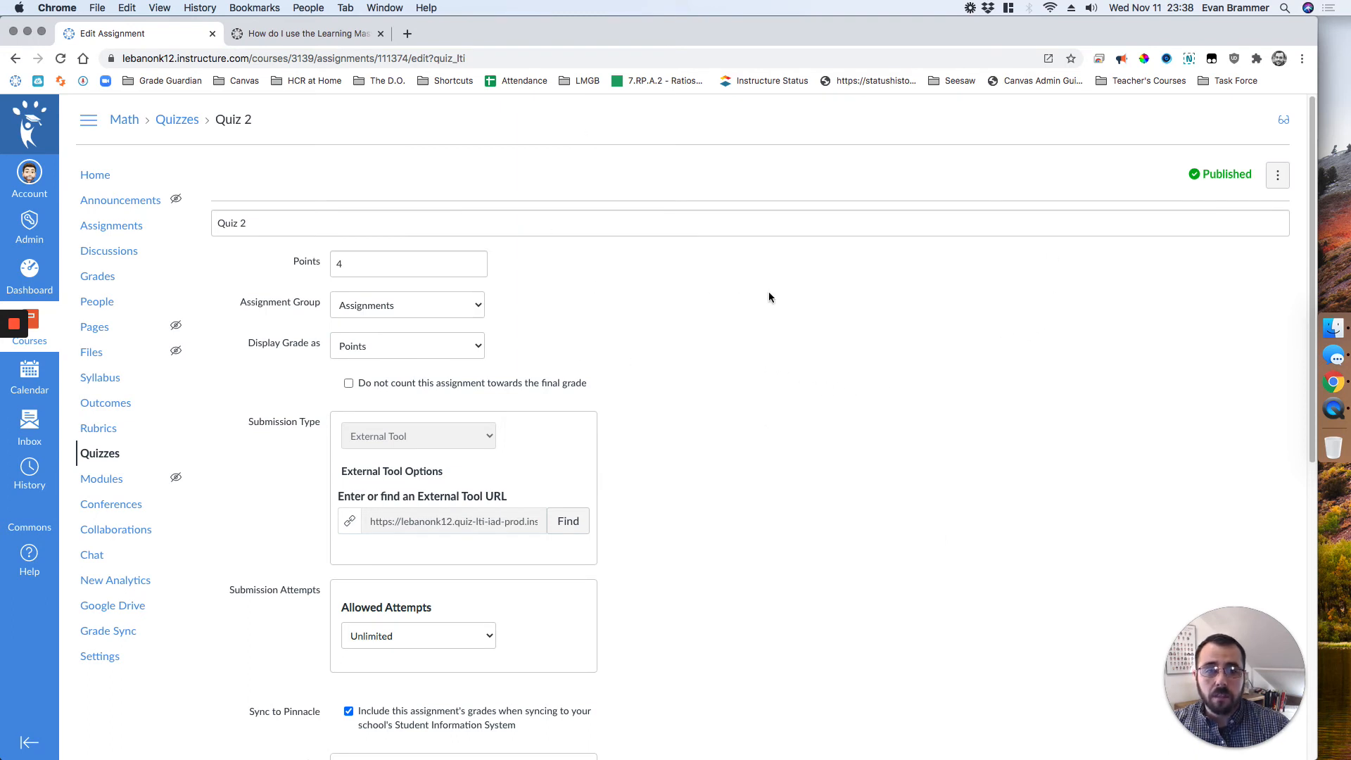
{"action": "scroll", "coordinate": [768, 296], "scroll_direction": "down", "scroll_amount": 8}
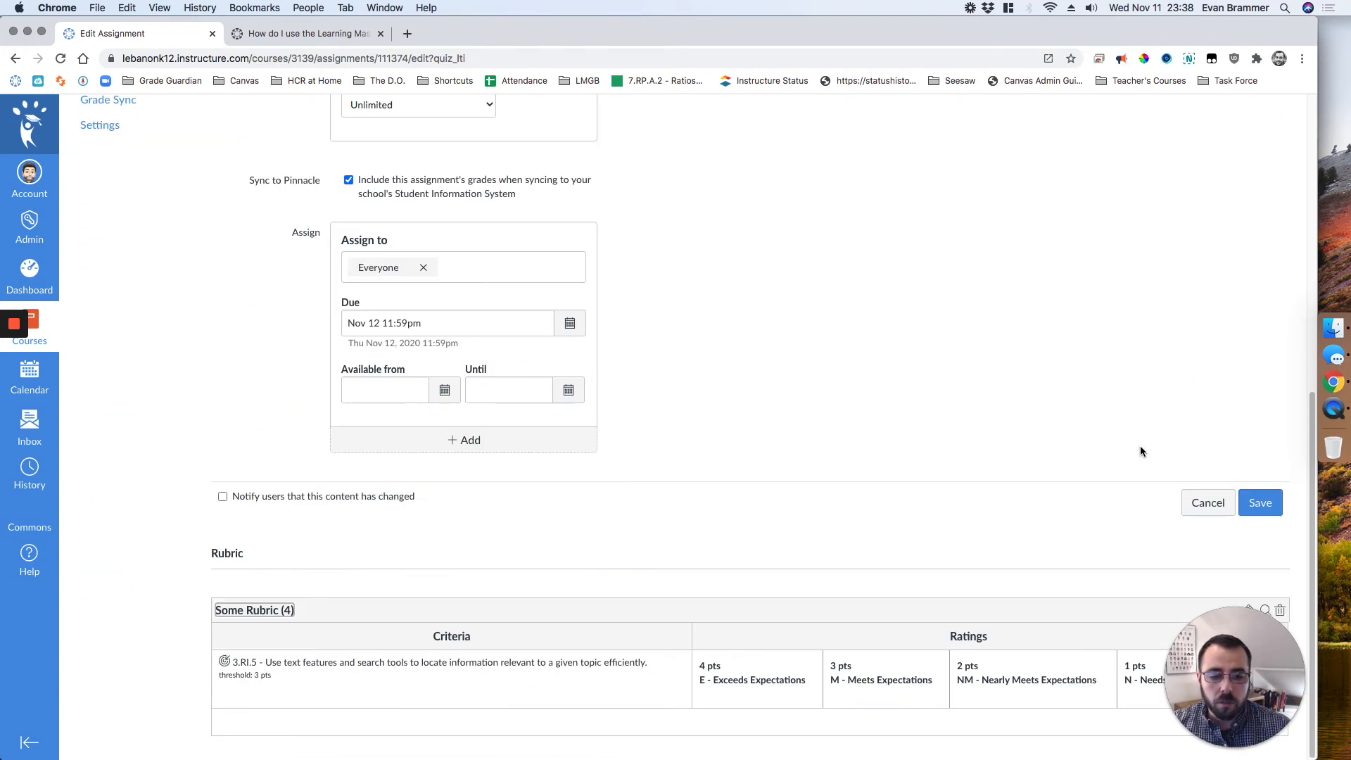
{"action": "left_click", "coordinate": [1259, 503]}
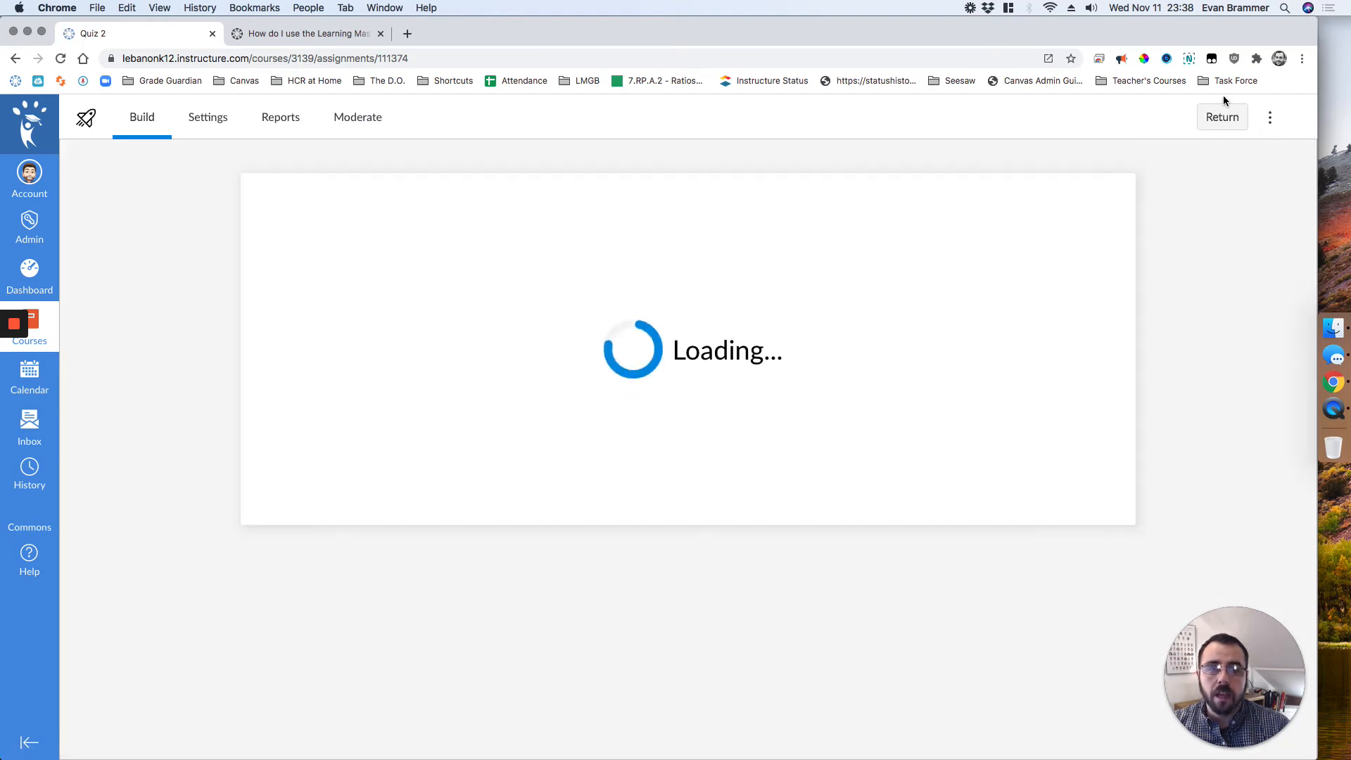
Step: Return to the course's assignment list and check which actions are available for Quiz 2
{"action": "left_click", "coordinate": [1271, 121]}
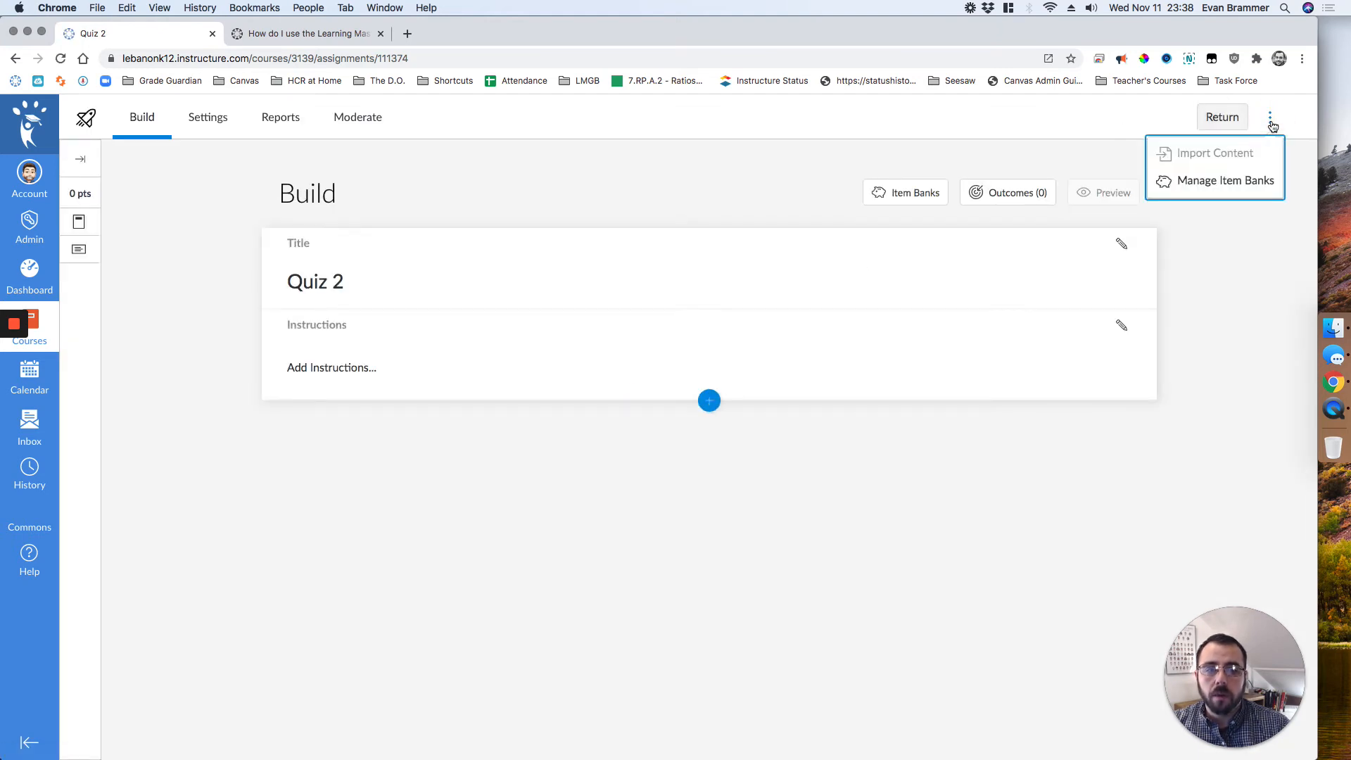
{"action": "left_click", "coordinate": [1270, 120]}
{"action": "left_click", "coordinate": [1222, 117]}
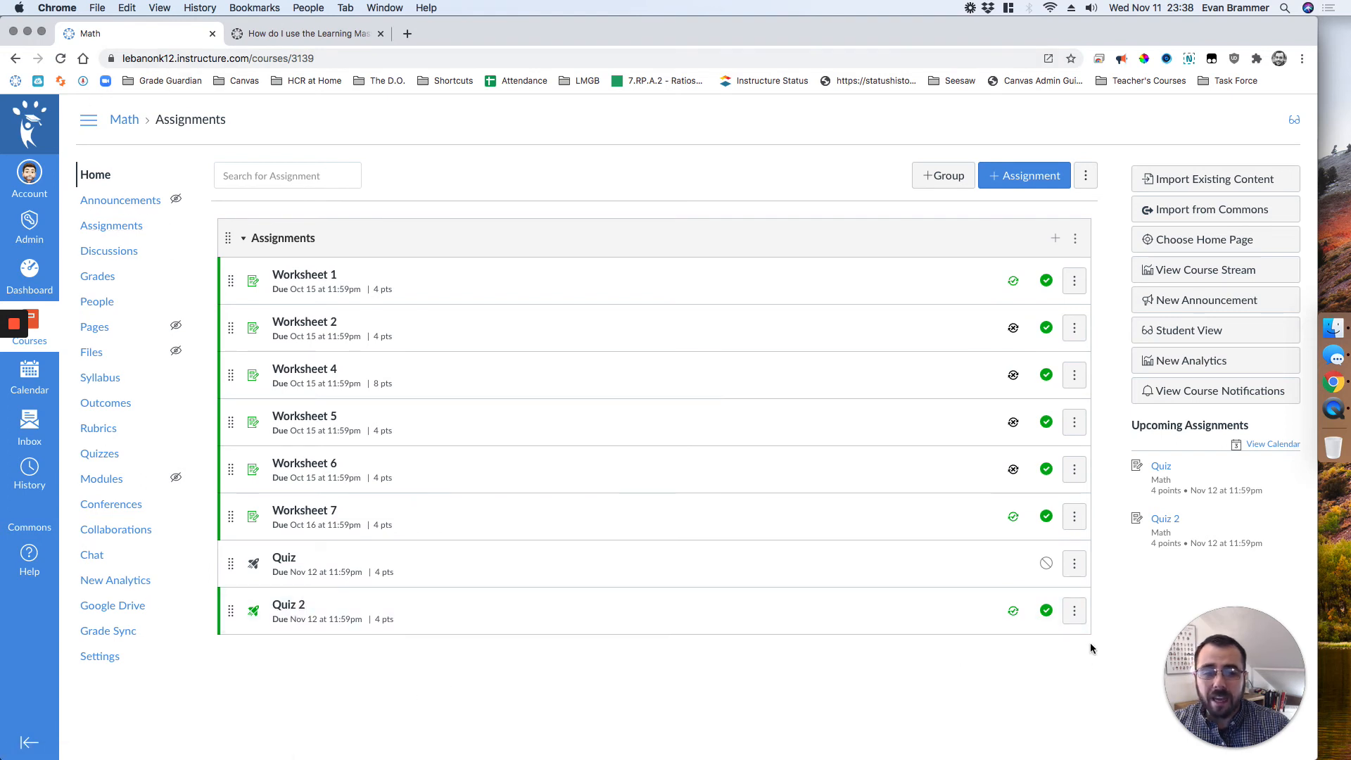
{"action": "left_click", "coordinate": [1074, 612]}
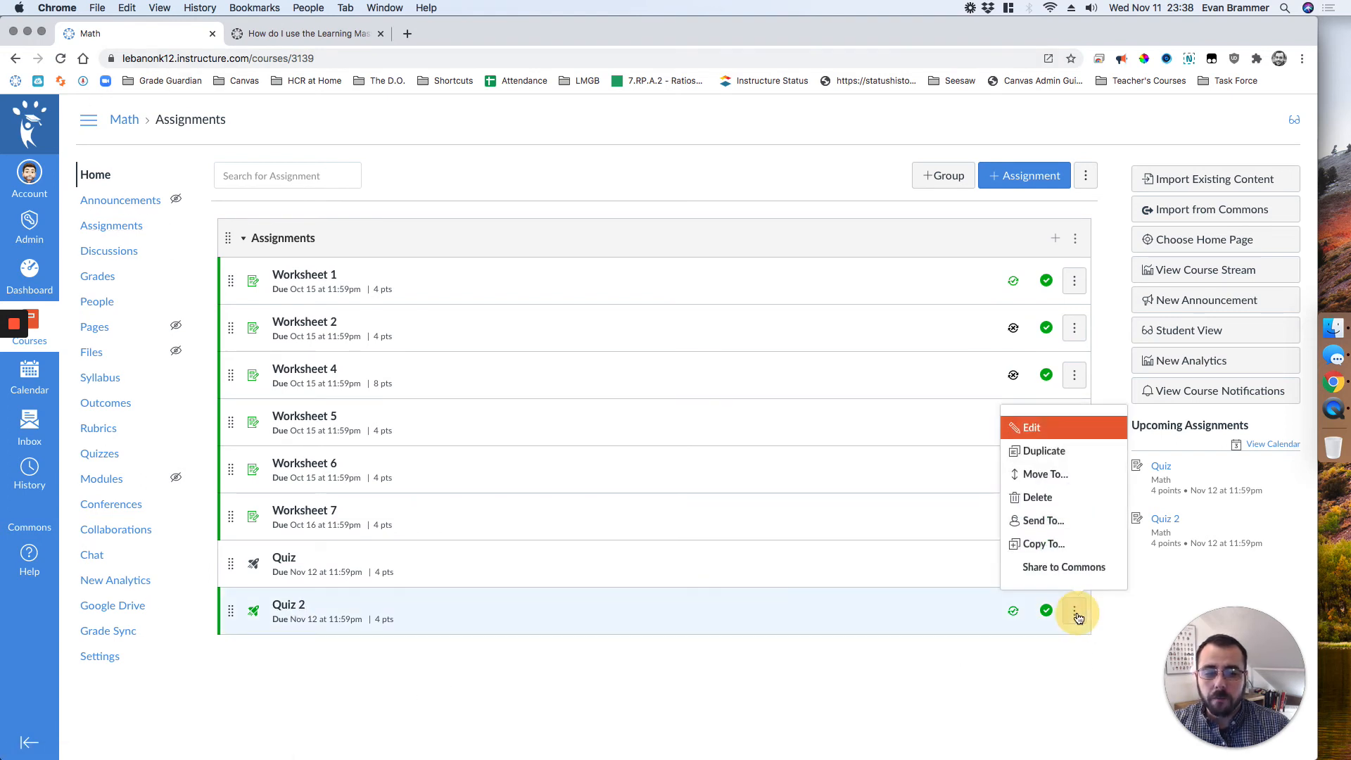
{"action": "left_click", "coordinate": [1075, 612]}
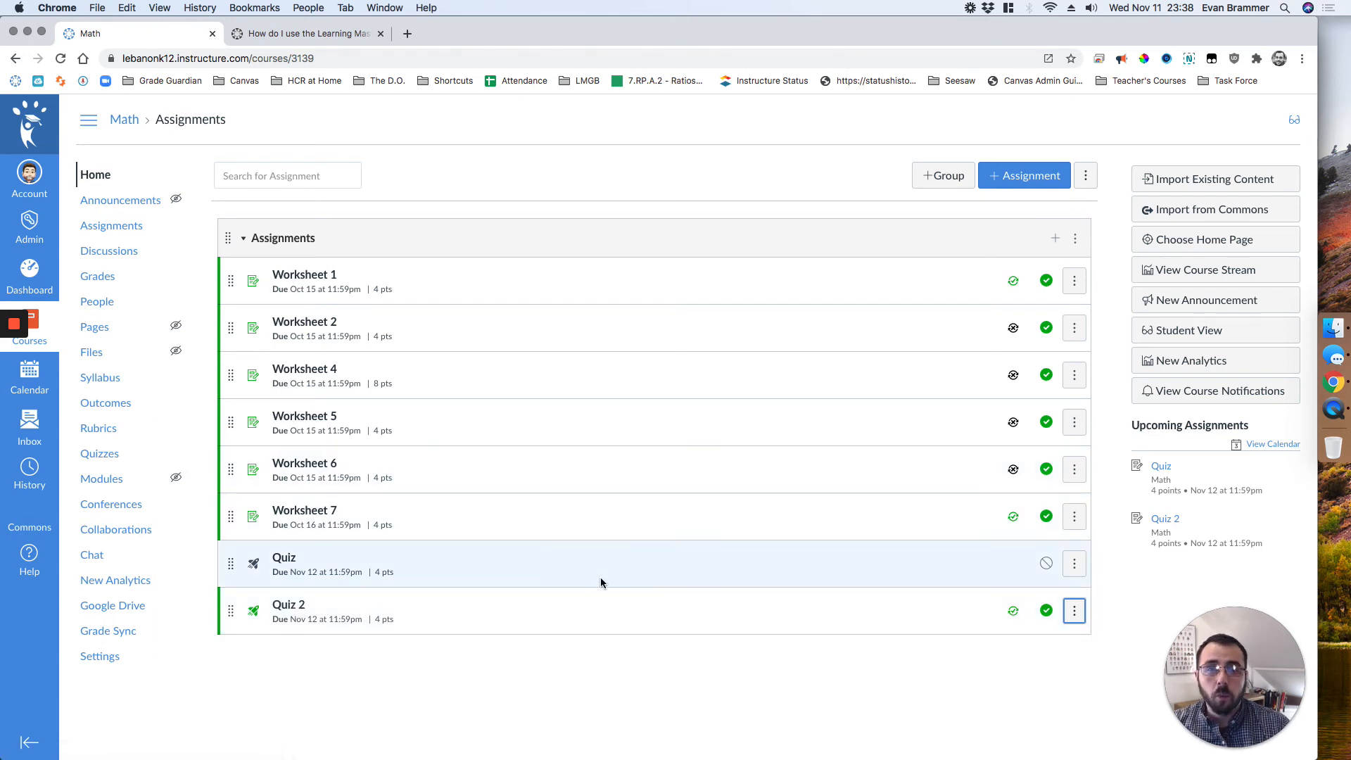
Step: Open the course grades and switch from the Learning Mastery view to the regular Gradebook
{"action": "left_click", "coordinate": [99, 278]}
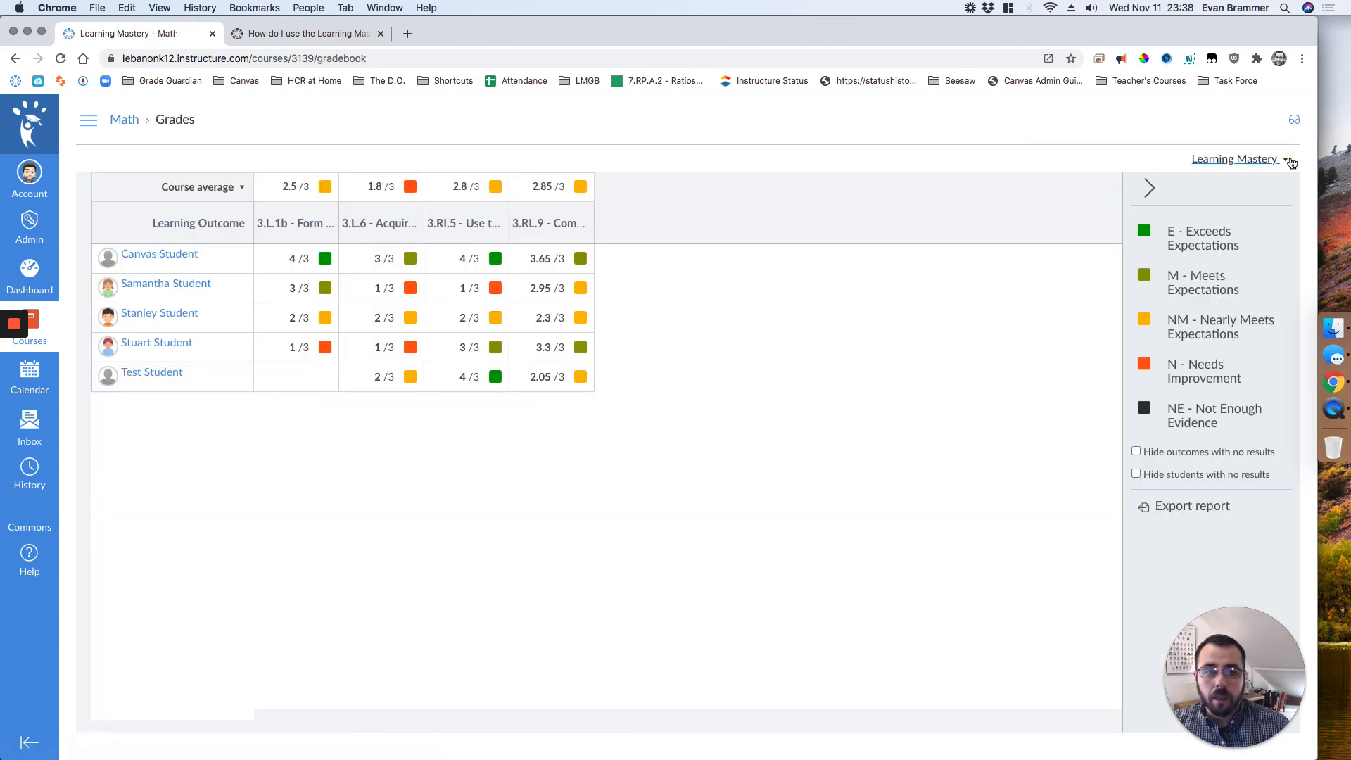
{"action": "left_click", "coordinate": [1276, 159]}
{"action": "left_click", "coordinate": [1215, 195]}
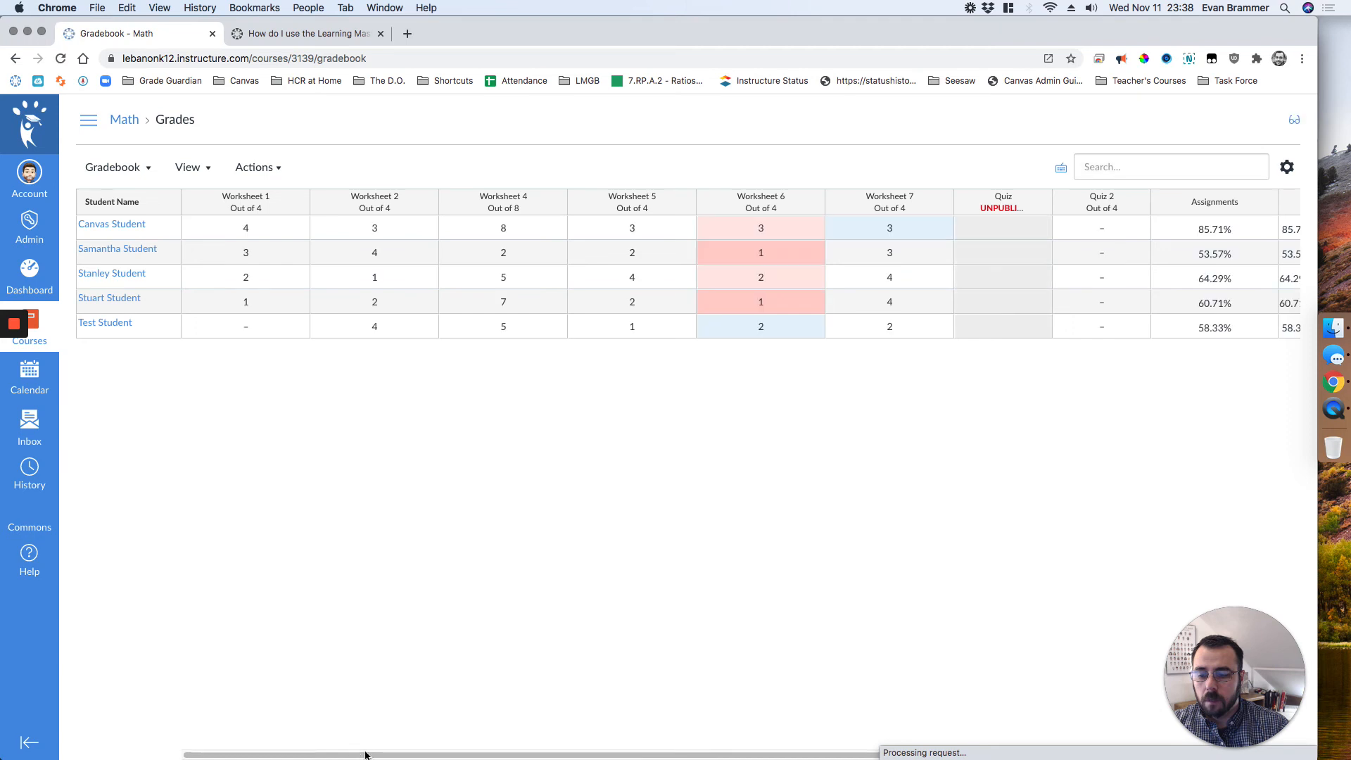
Step: Open Quiz 2 in SpeedGrader from its Gradebook column
{"action": "left_click_drag", "start_coordinate": [365, 755], "coordinate": [486, 753]}
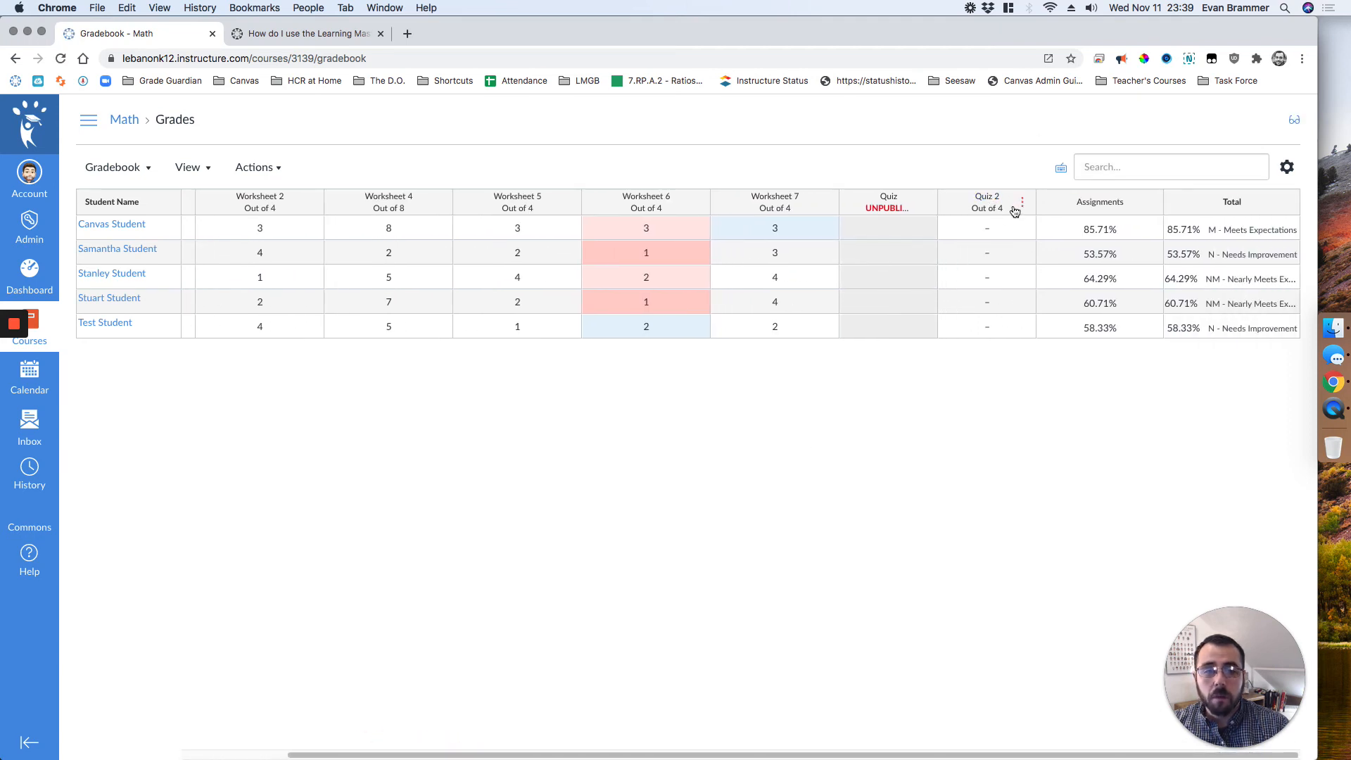
{"action": "left_click", "coordinate": [1020, 204]}
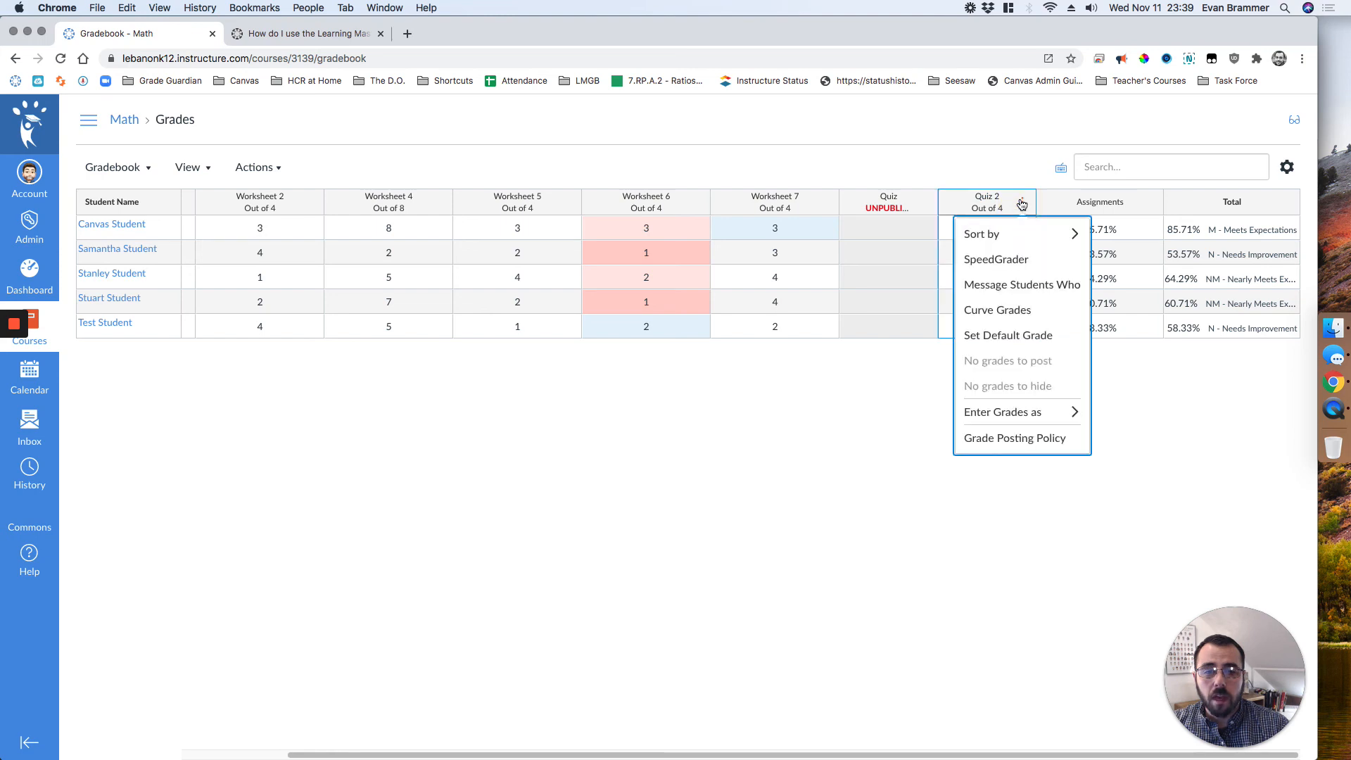
{"action": "left_click", "coordinate": [1007, 263]}
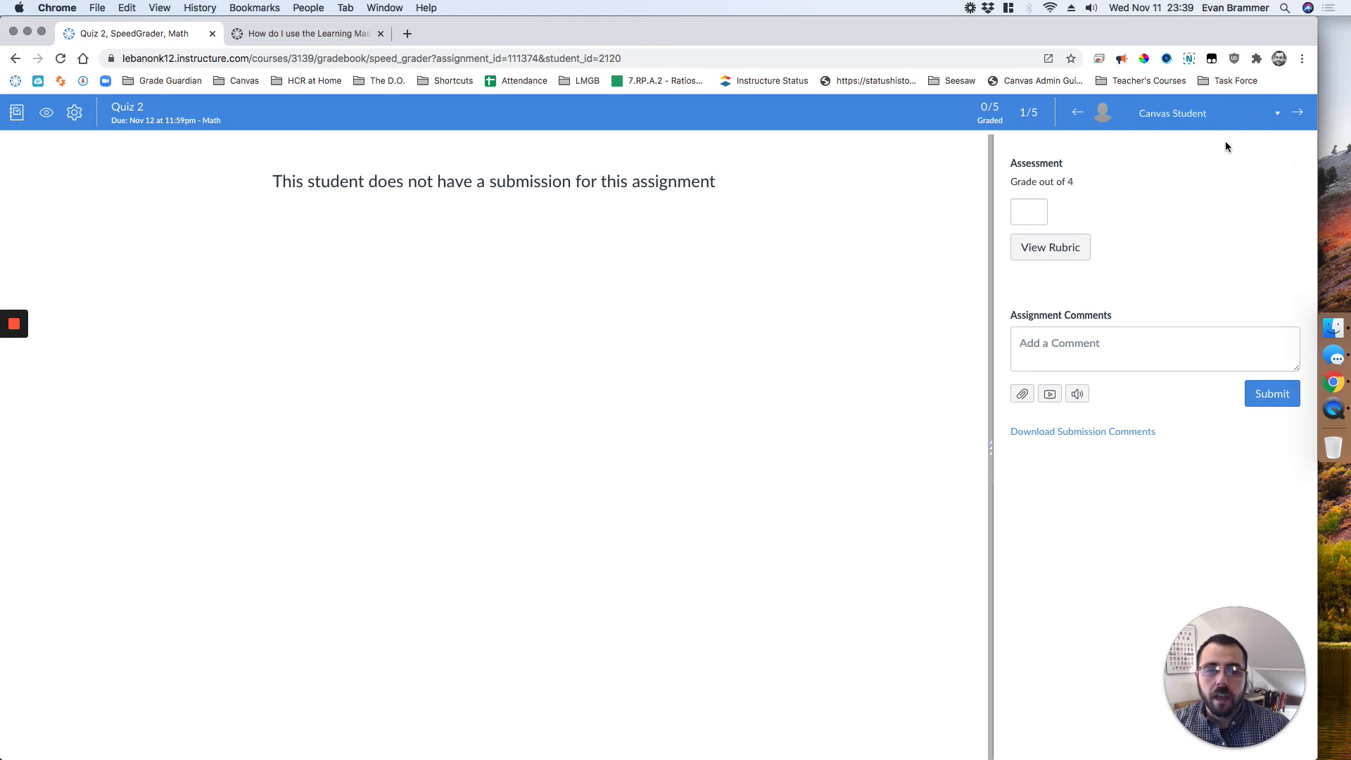
Step: Rate outcome 3.RI.5 as E - Exceeds Expectations (4 pts) in the first student's rubric and save the rating
{"action": "left_click", "coordinate": [1055, 249]}
{"action": "left_click", "coordinate": [1154, 318]}
{"action": "left_click", "coordinate": [1029, 439]}
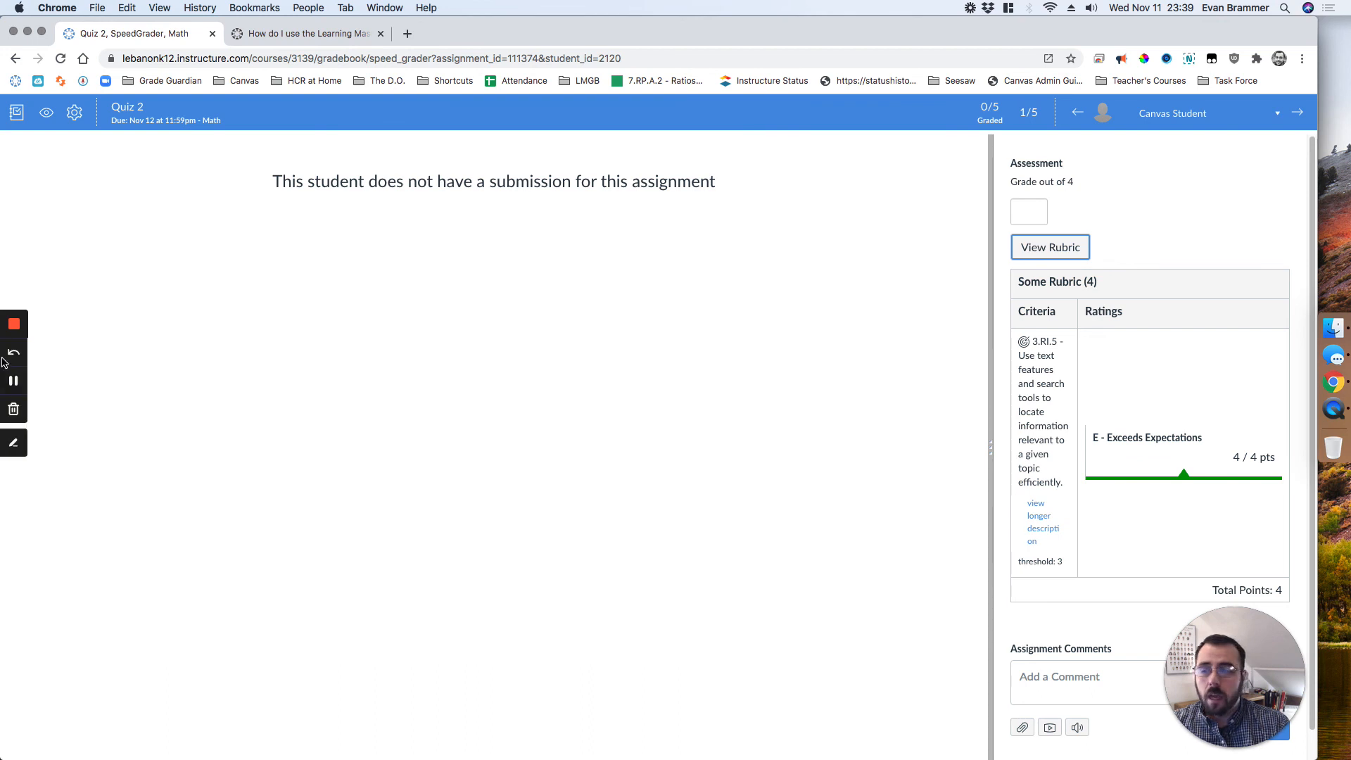
{"action": "mouse_move", "coordinate": [27, 339]}
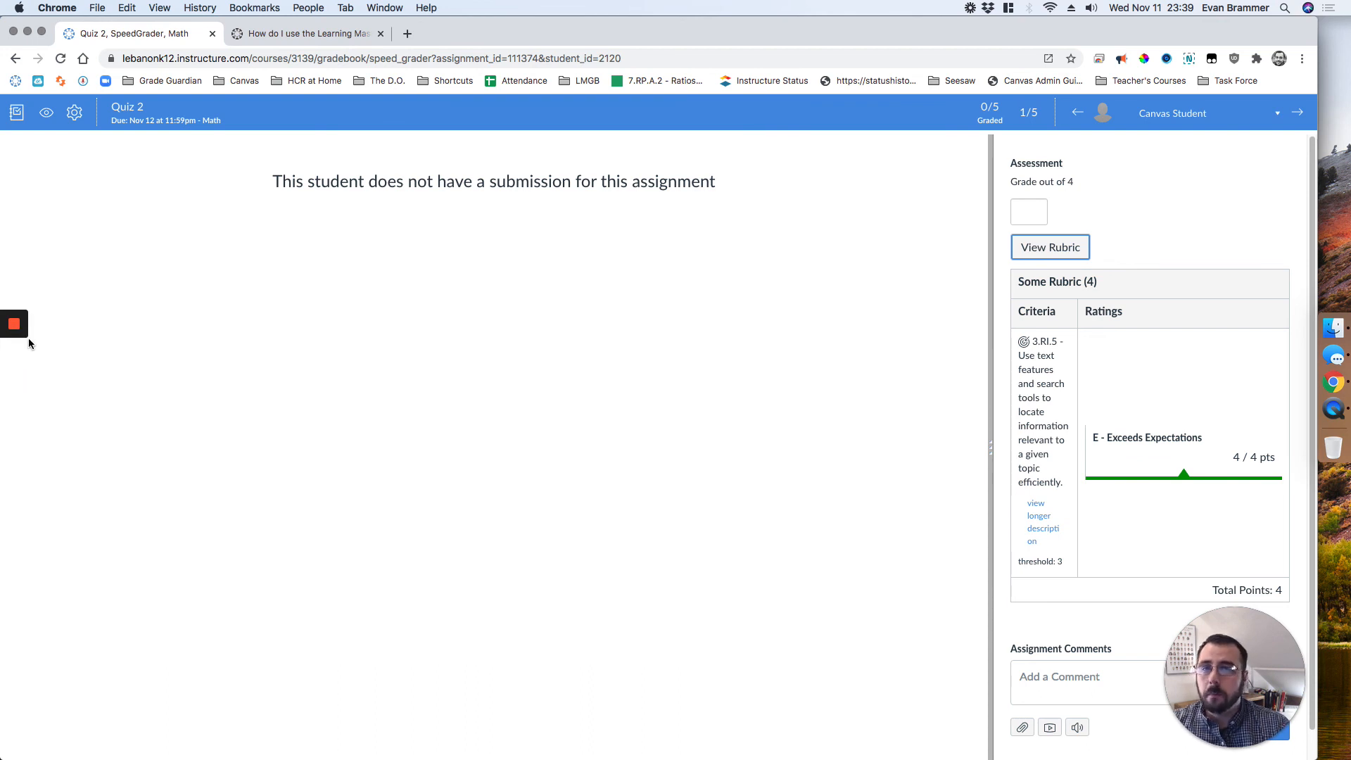